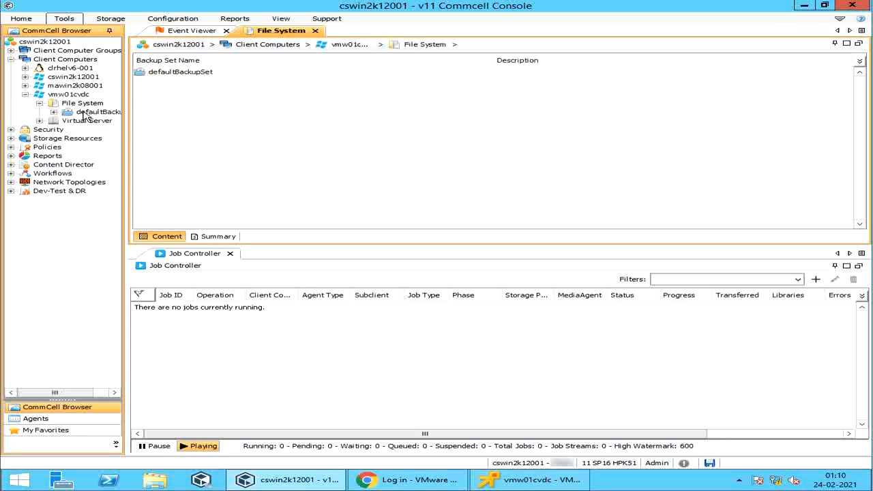
Browse vmw01cvdc's Virtual Server and File System agents, then select vmw01cvdc in the Client Computers list
{"action": "left_click", "coordinate": [86, 121]}
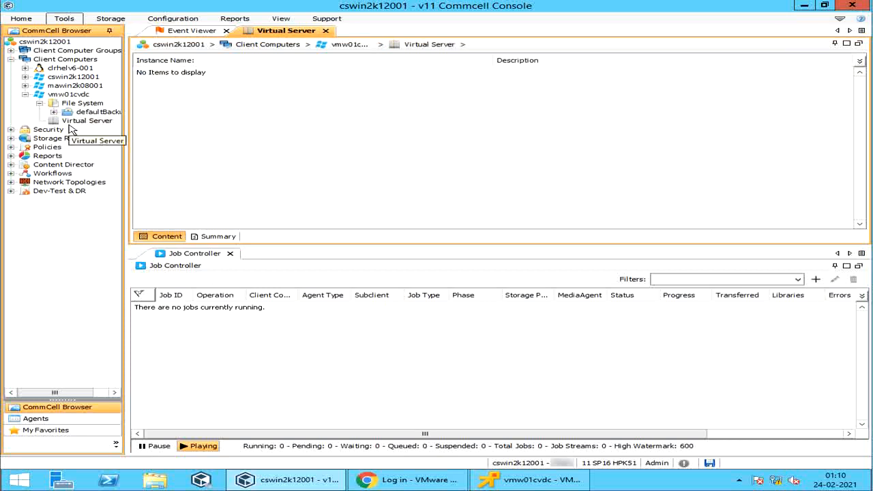
{"action": "left_click", "coordinate": [72, 96]}
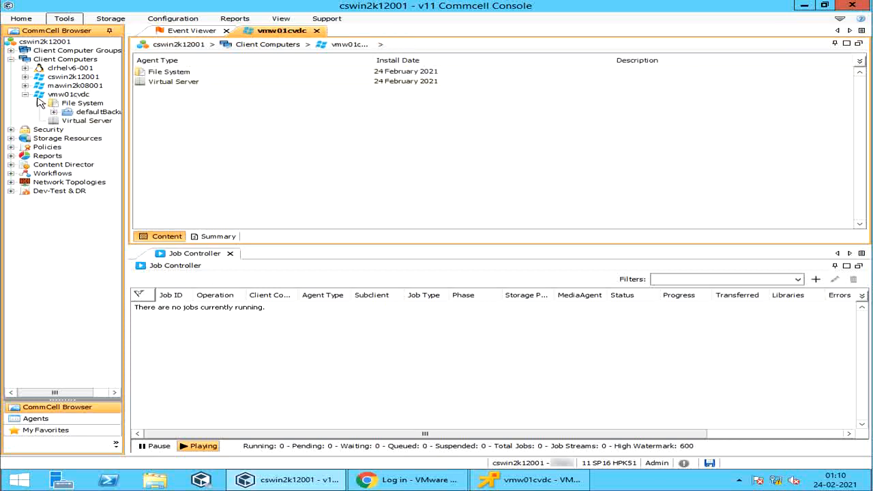
{"action": "left_click", "coordinate": [58, 62]}
{"action": "left_click", "coordinate": [218, 118]}
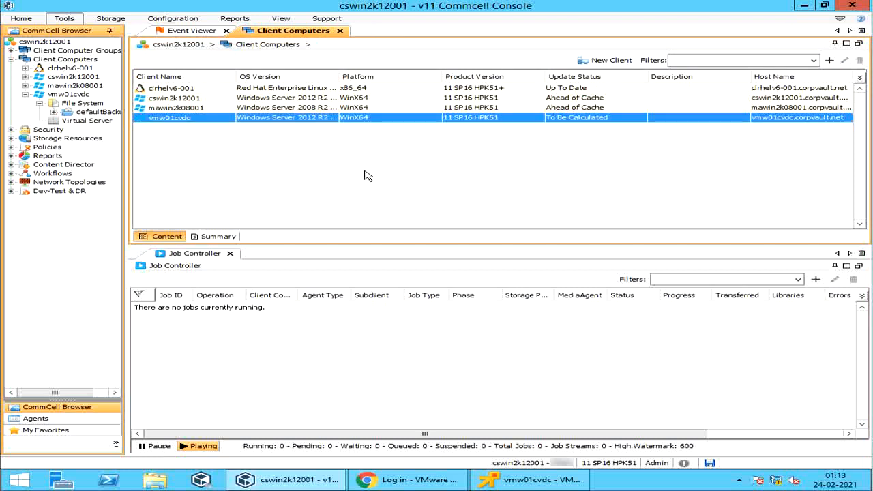
Start creating a new VMware vCenter client from the Client Computers list
{"action": "left_click", "coordinate": [285, 46]}
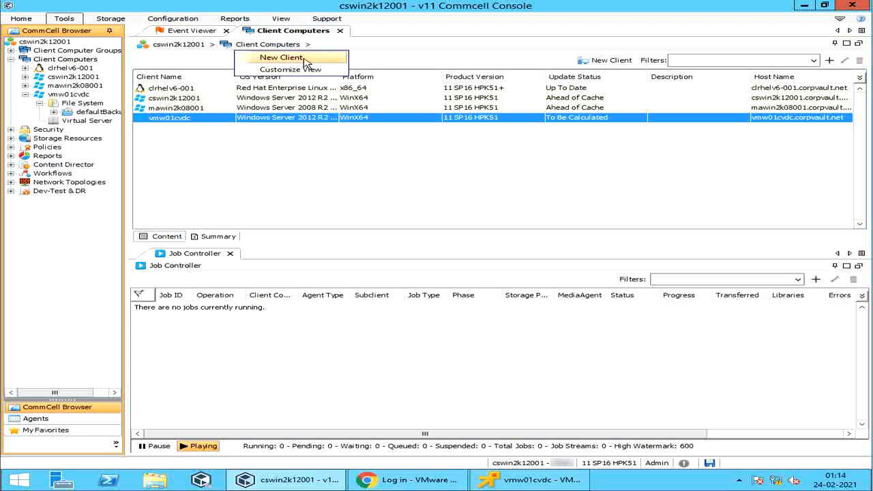
{"action": "left_click", "coordinate": [305, 58]}
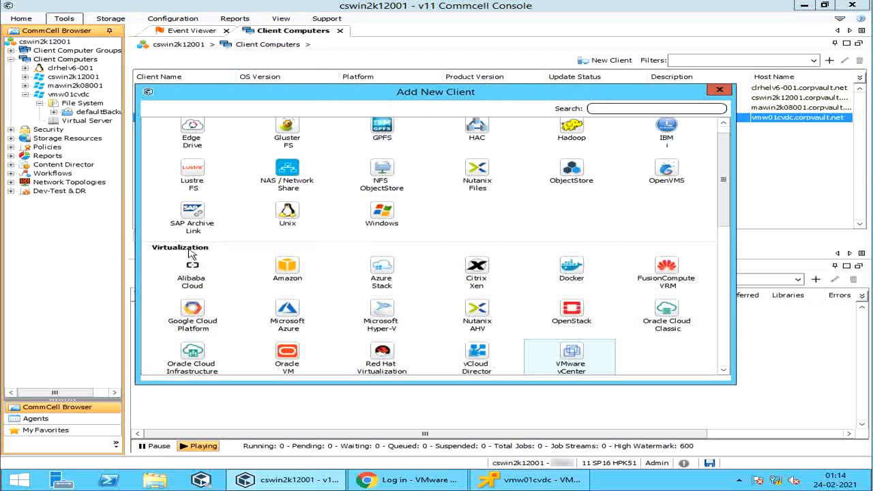
{"action": "left_click", "coordinate": [578, 367]}
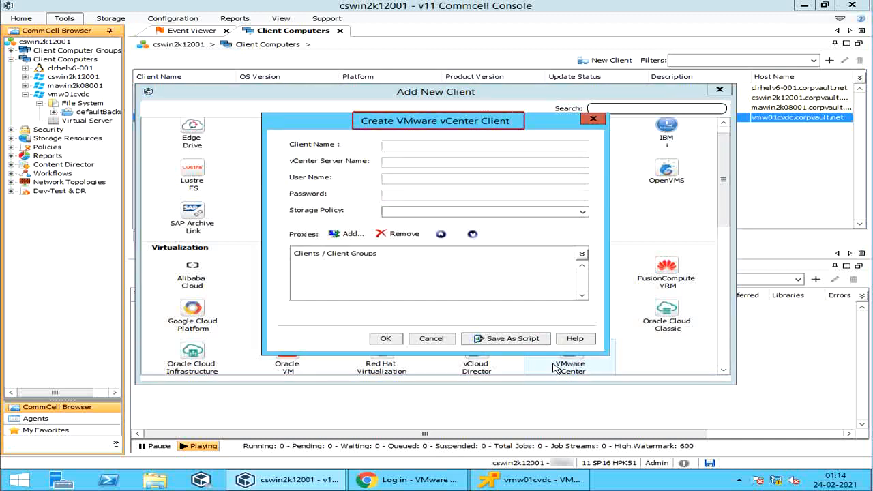
Enter vCenter server vmvcenter.corpvault.net, then fill in the login user name and password
{"action": "left_click", "coordinate": [401, 148]}
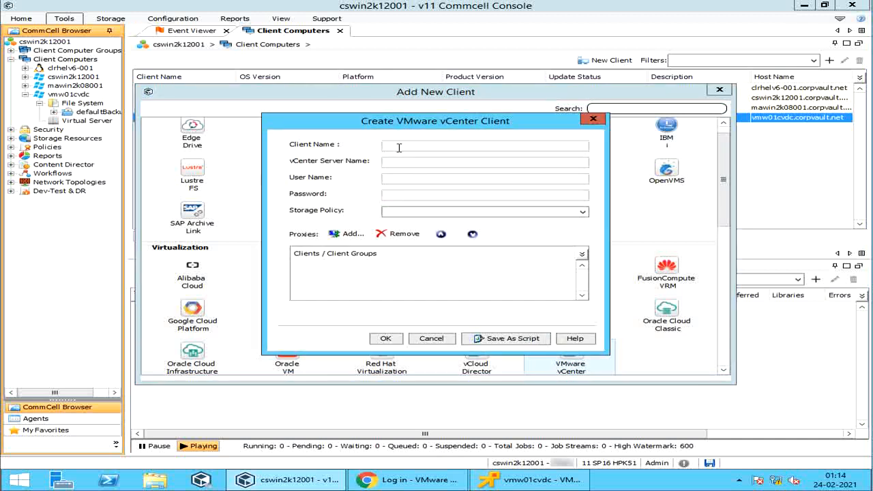
{"action": "type", "text": "vmvcenter.corp"}
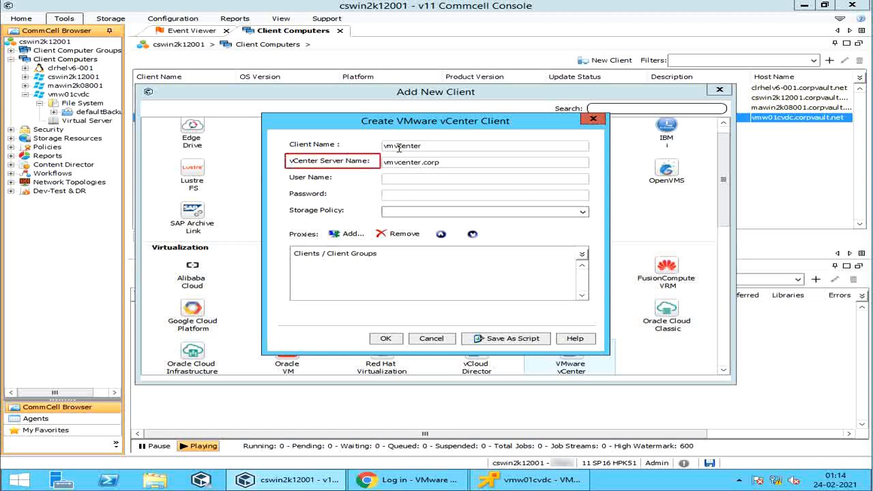
{"action": "type", "text": "vault.net"}
{"action": "left_click", "coordinate": [460, 180]}
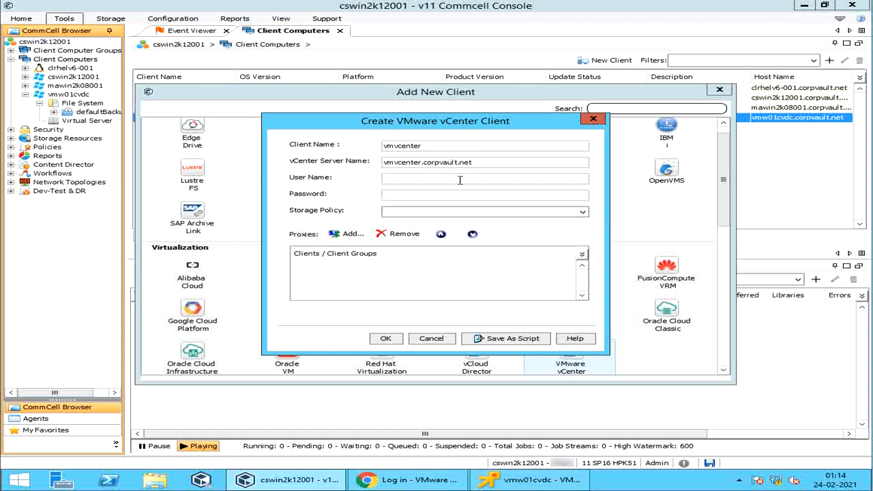
{"action": "type", "text": "root"}
{"action": "key", "text": "Tab"}
{"action": "type", "text": "****"}
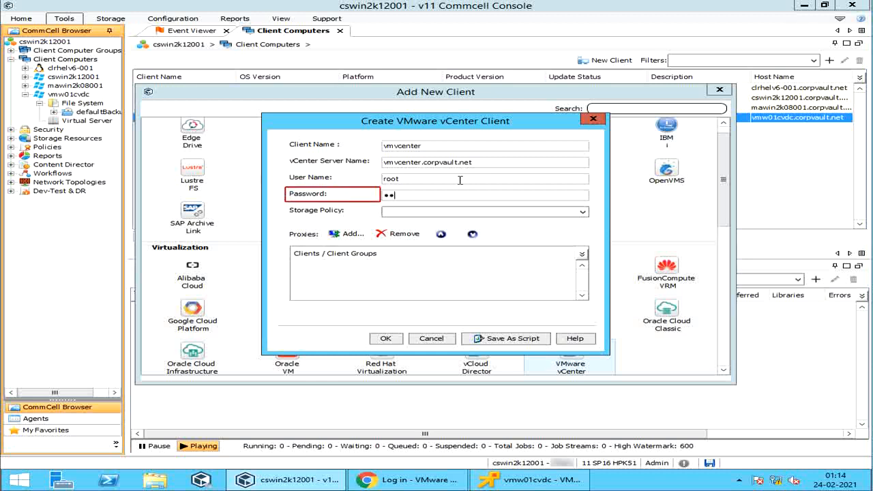
{"action": "type", "text": "*******"}
Set storage policy GDP_bkp_7d1c_Gen_SystemCreatedSP and bring up proxy client selection
{"action": "left_click", "coordinate": [445, 212]}
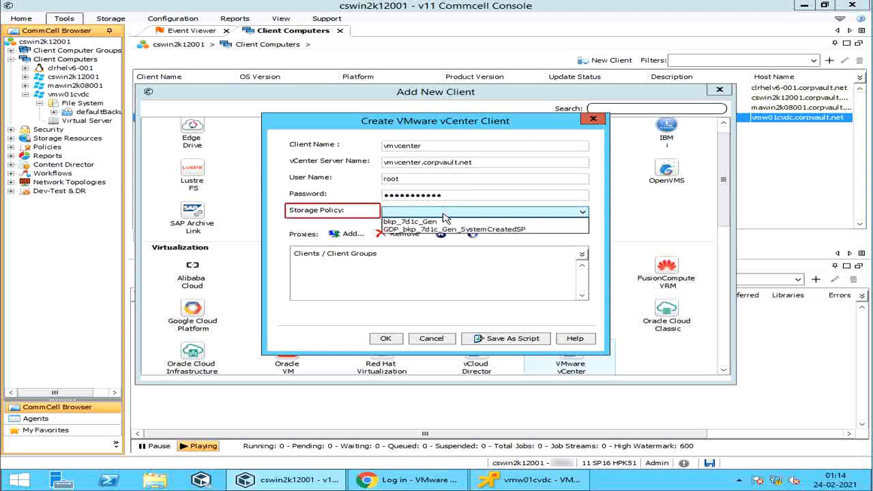
{"action": "left_click", "coordinate": [450, 230]}
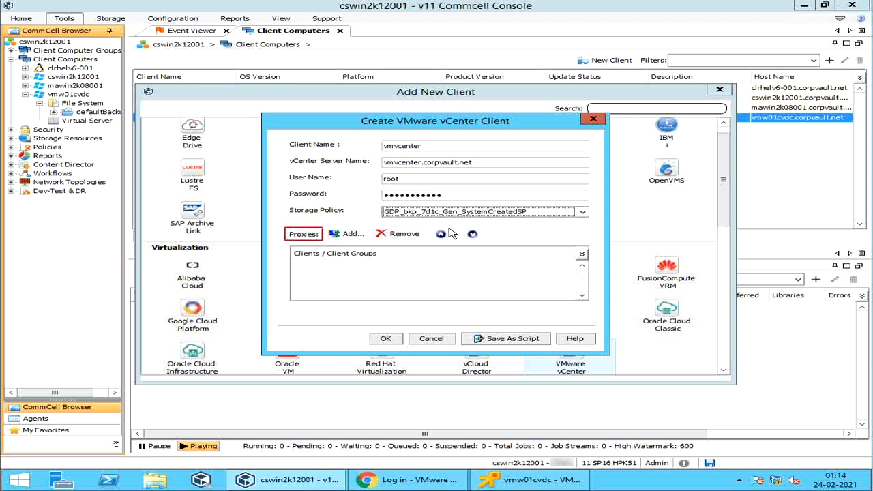
{"action": "left_click", "coordinate": [348, 234]}
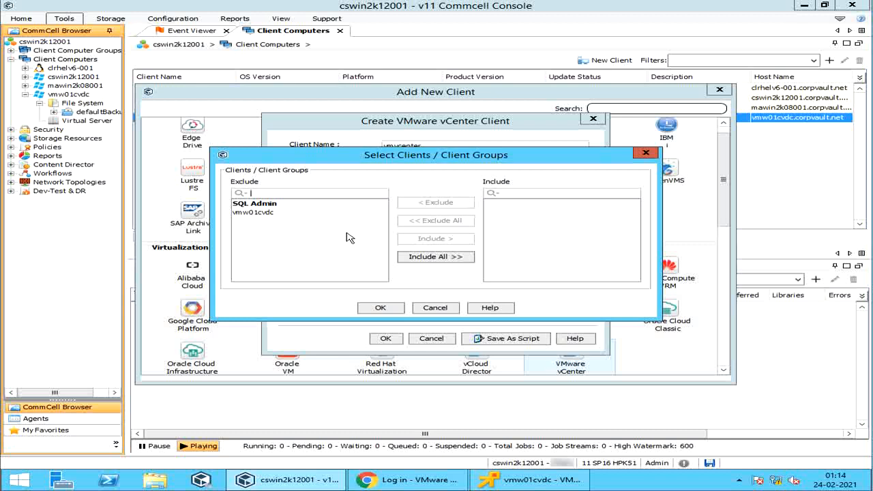
Include vmw01cvdc as the proxy client and confirm the selection
{"action": "left_click", "coordinate": [249, 215]}
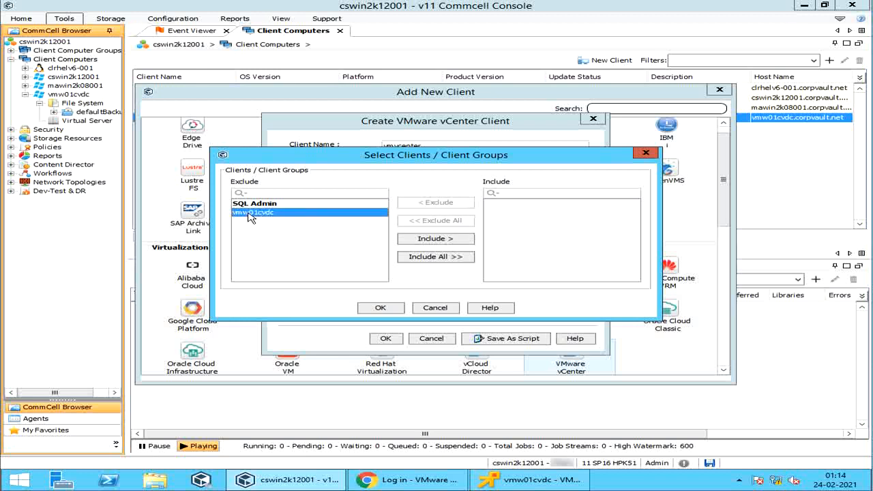
{"action": "left_click", "coordinate": [413, 239]}
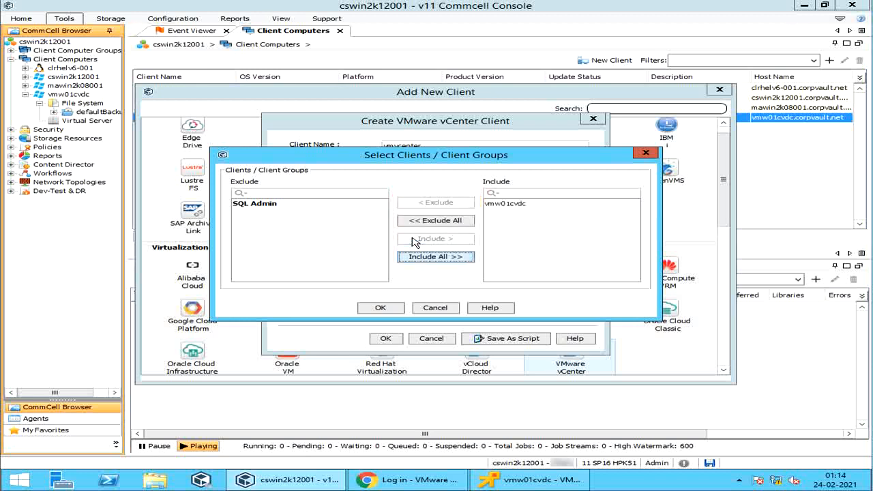
{"action": "left_click", "coordinate": [385, 308]}
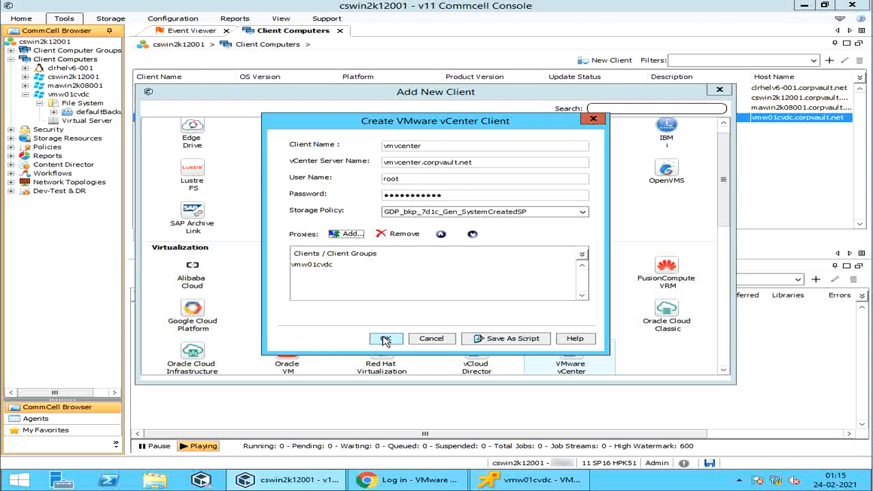
After the credential warning, replace the login user with the vSphere administrator account and resubmit the vmvcenter client
{"action": "left_click", "coordinate": [386, 339]}
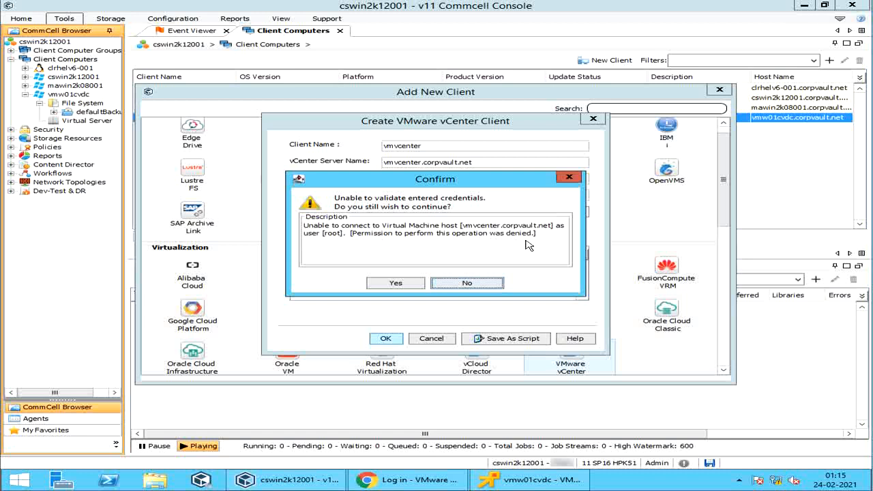
{"action": "left_click", "coordinate": [447, 285]}
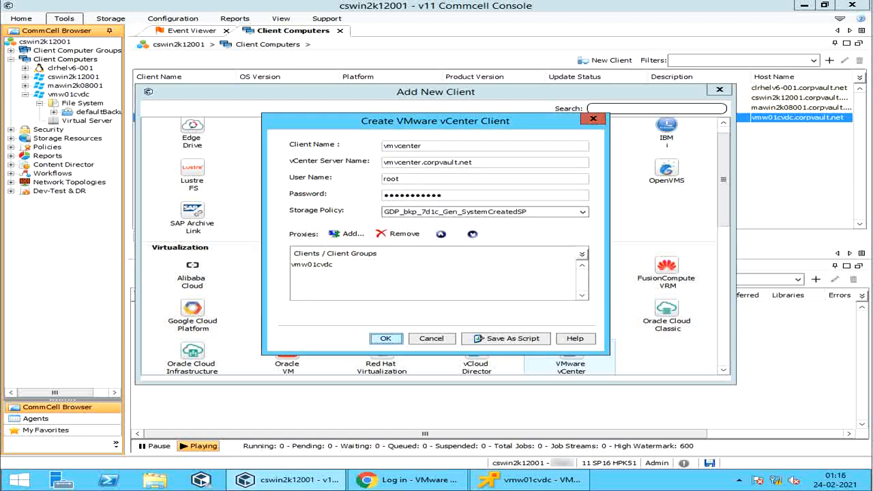
{"action": "left_click_drag", "start_coordinate": [408, 178], "coordinate": [378, 179]}
{"action": "key", "text": "ctrl+v"}
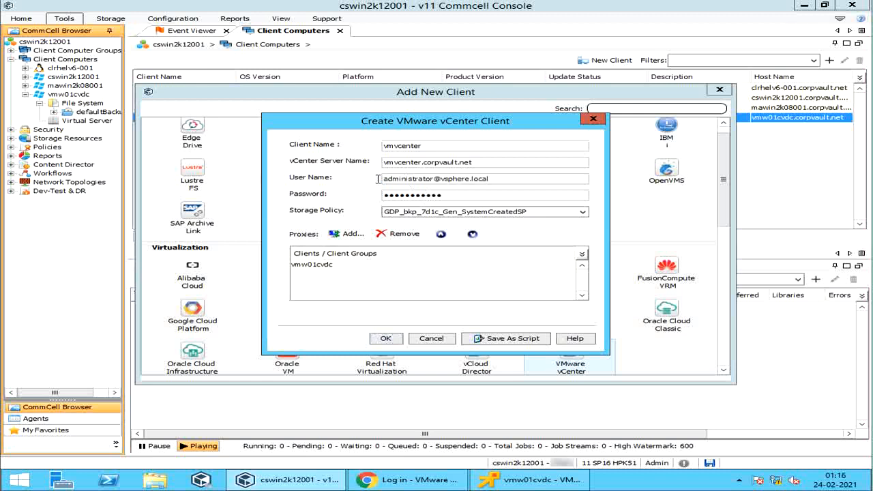
{"action": "left_click", "coordinate": [385, 339]}
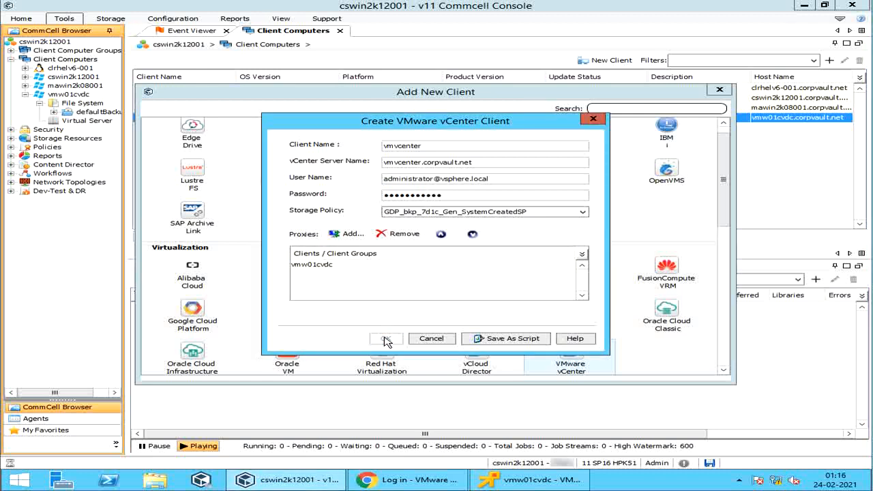
Close Add New Client, then expand vmvcenter > Virtual Server > VMware and select defaultBackupSet
{"action": "left_click", "coordinate": [719, 90]}
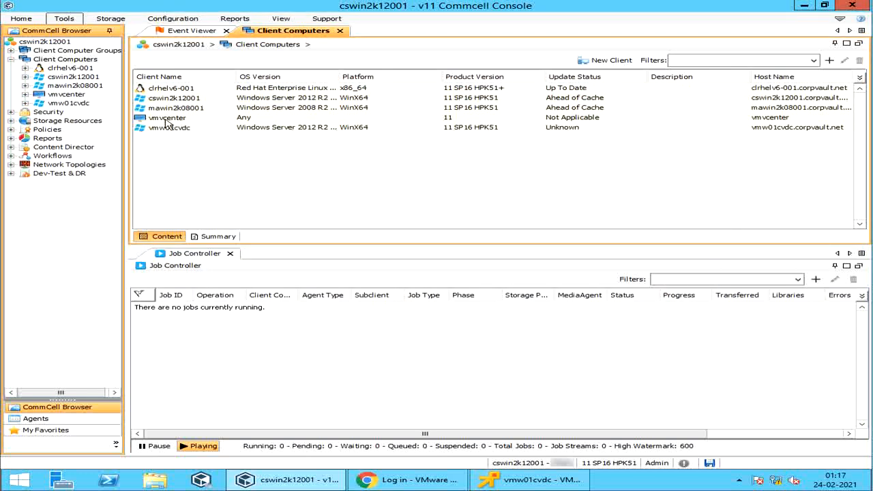
{"action": "left_click", "coordinate": [66, 95]}
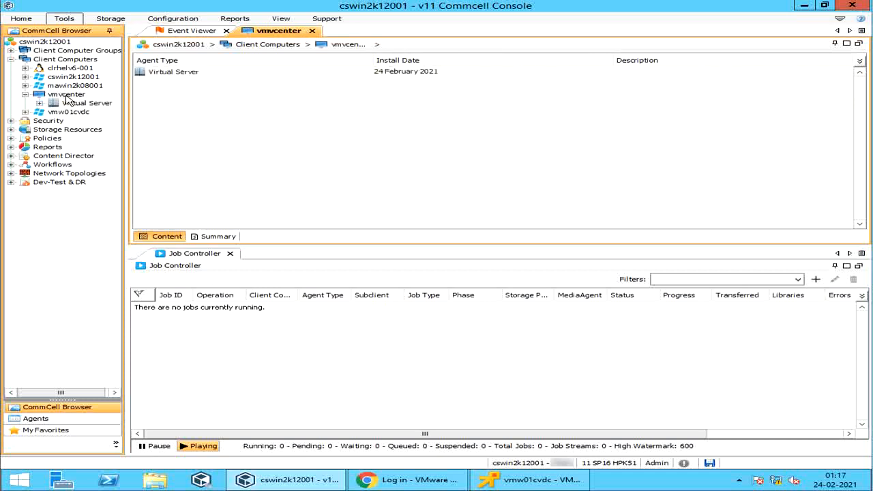
{"action": "left_click", "coordinate": [72, 103]}
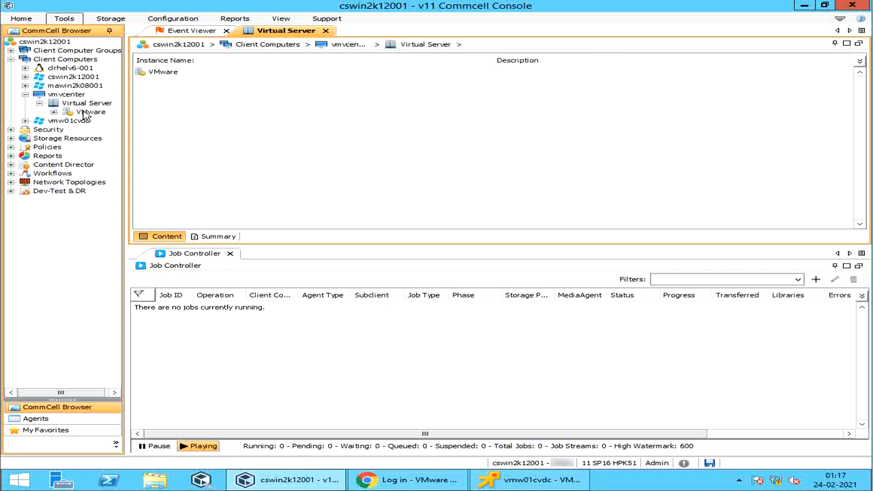
{"action": "left_click", "coordinate": [89, 112]}
{"action": "left_click_drag", "start_coordinate": [129, 148], "coordinate": [166, 147]}
{"action": "left_click", "coordinate": [128, 121]}
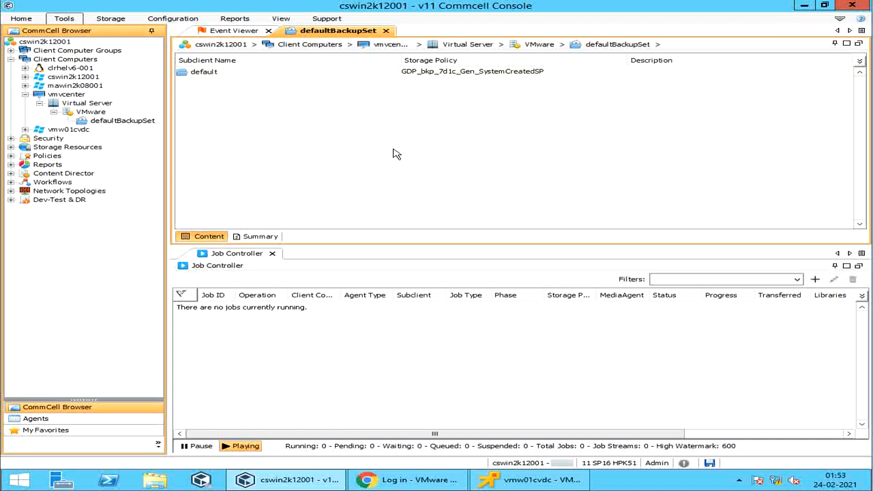
Open Properties for vmvcenter's Virtual Server agent from its right-click menu
{"action": "right_click", "coordinate": [83, 106]}
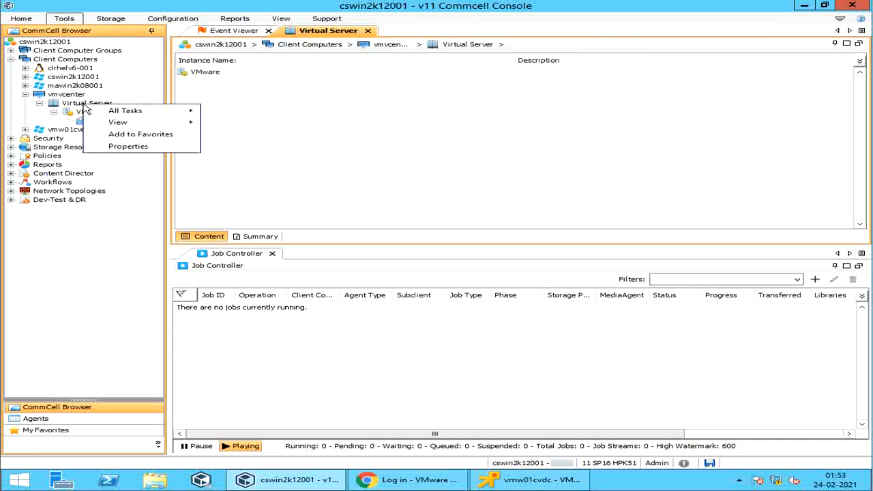
{"action": "mouse_move", "coordinate": [91, 111]}
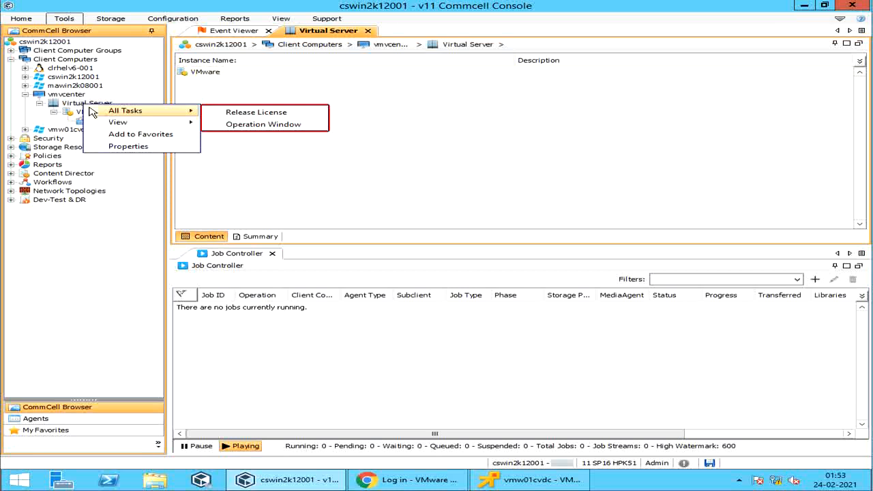
{"action": "mouse_move", "coordinate": [92, 124]}
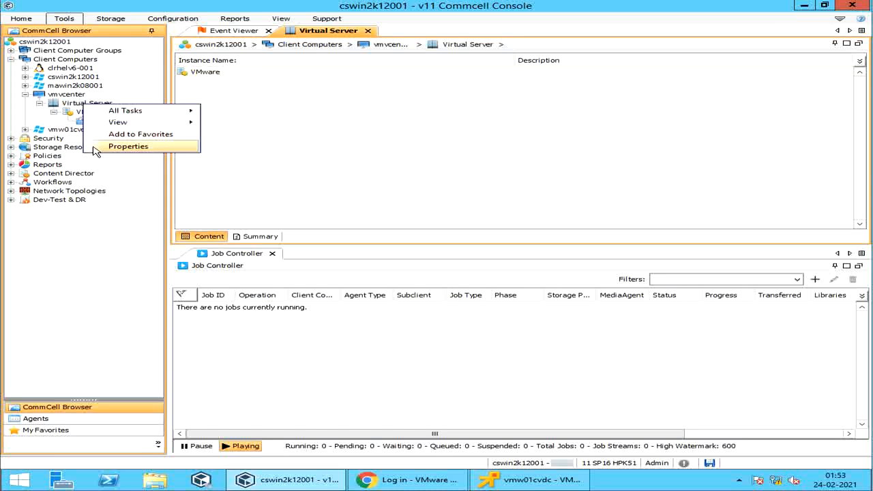
{"action": "left_click", "coordinate": [128, 146]}
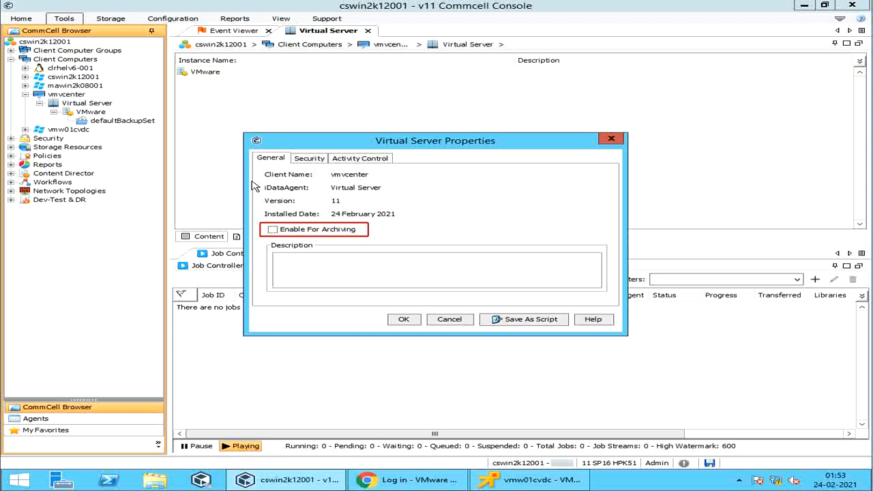
Review the Security and Activity Control tabs, with backup and restore enabled, then cancel without changes
{"action": "left_click", "coordinate": [311, 159]}
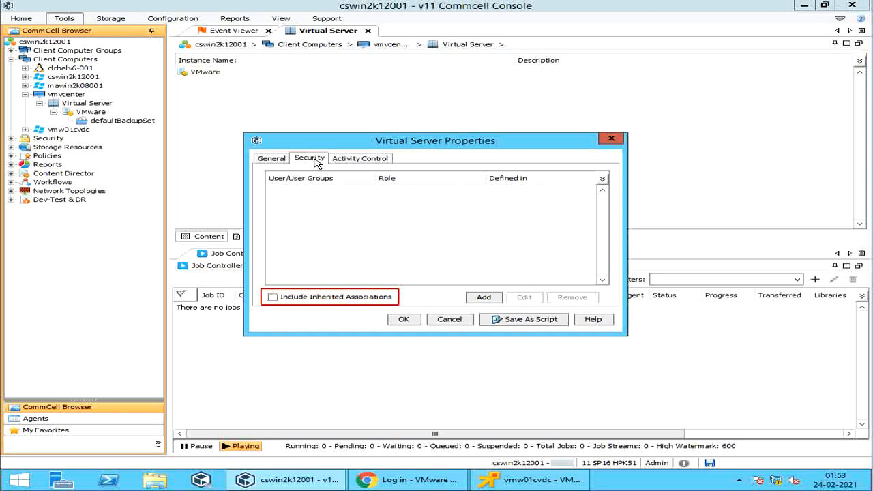
{"action": "left_click", "coordinate": [356, 159]}
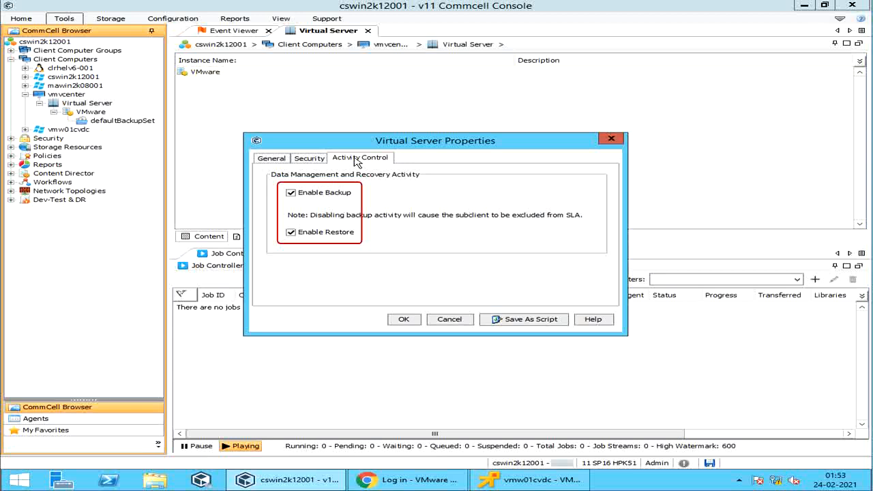
{"action": "left_click", "coordinate": [448, 318]}
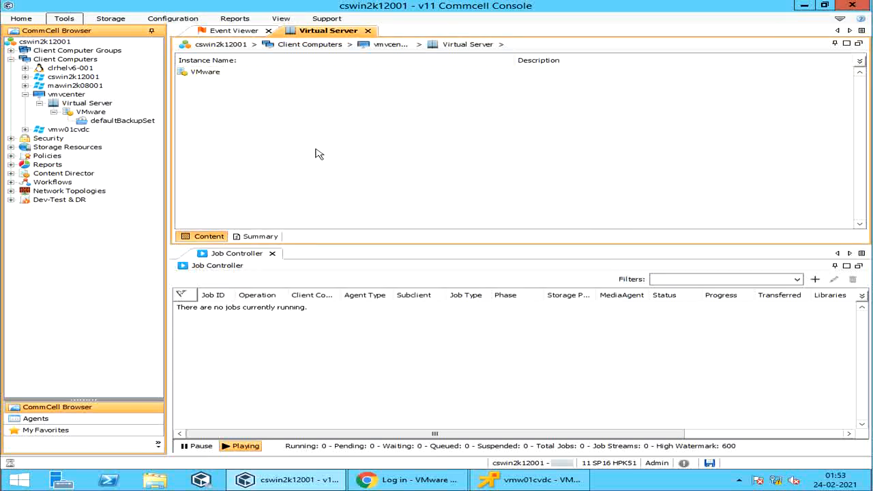
Bring up the right-click menu of vmvcenter's VMware instance to reach its Properties
{"action": "right_click", "coordinate": [98, 114]}
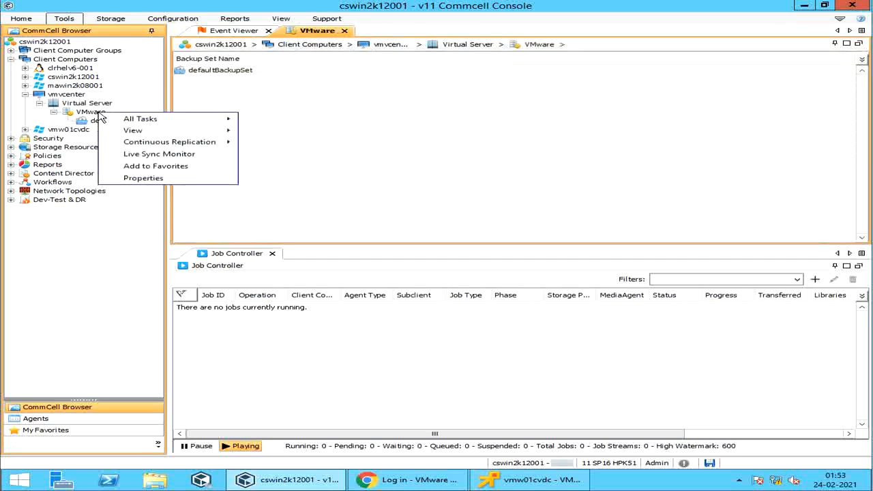
{"action": "mouse_move", "coordinate": [109, 124]}
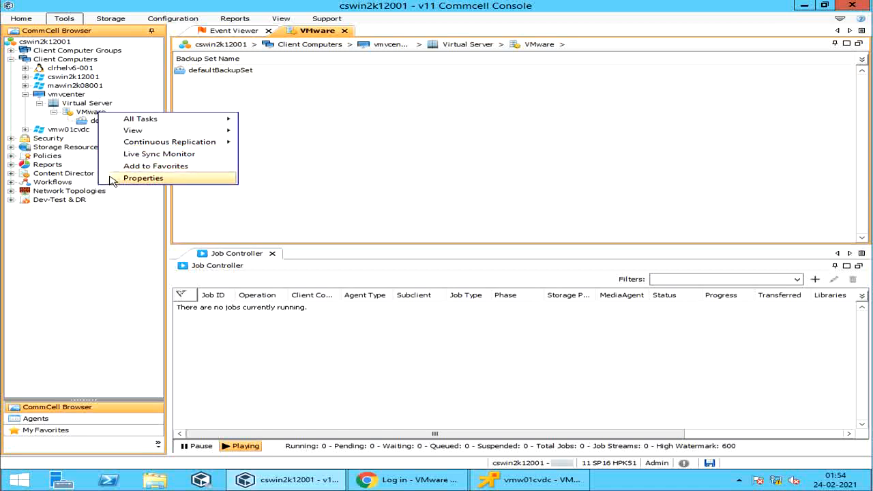
In VMware instance properties, view and cancel the vCloud and Guest Credentials dialogs, and leave vCenter plugin registration off
{"action": "left_click", "coordinate": [111, 177]}
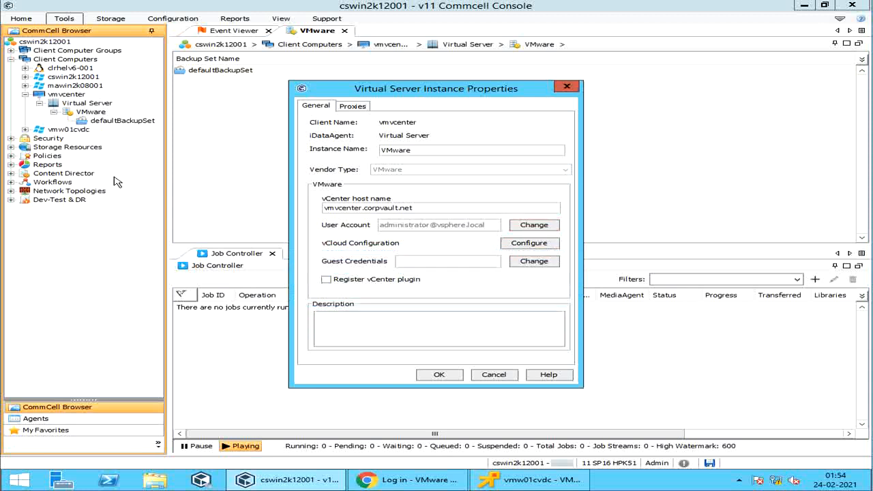
{"action": "left_click", "coordinate": [546, 246]}
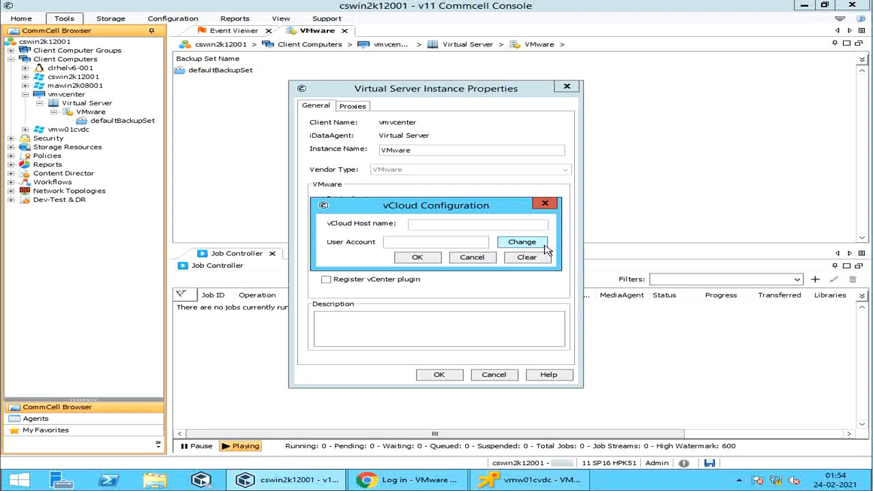
{"action": "left_click", "coordinate": [472, 257]}
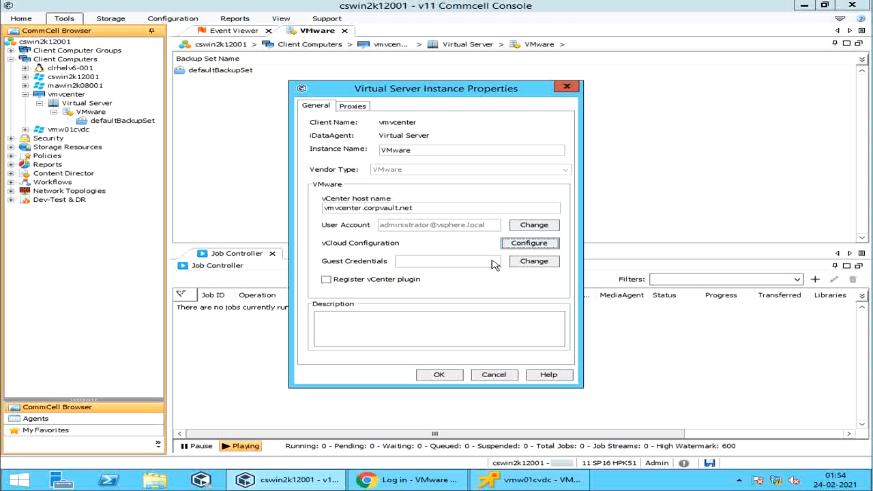
{"action": "left_click", "coordinate": [521, 264]}
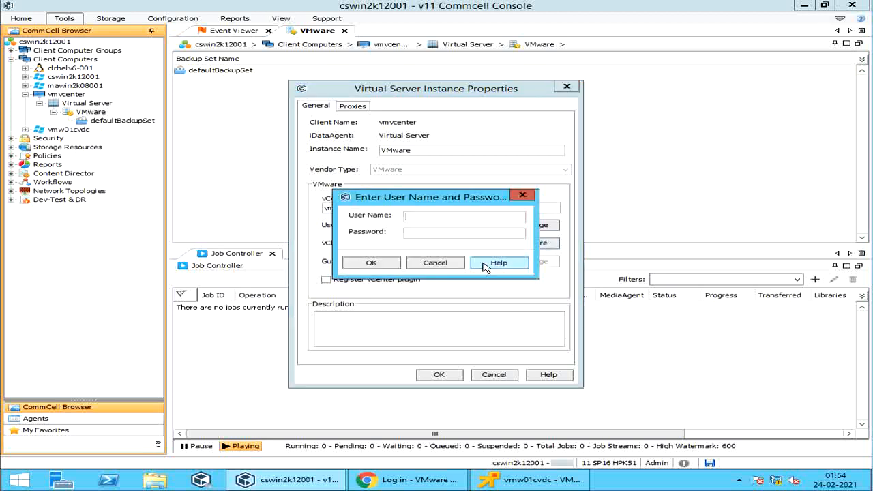
{"action": "left_click", "coordinate": [460, 264]}
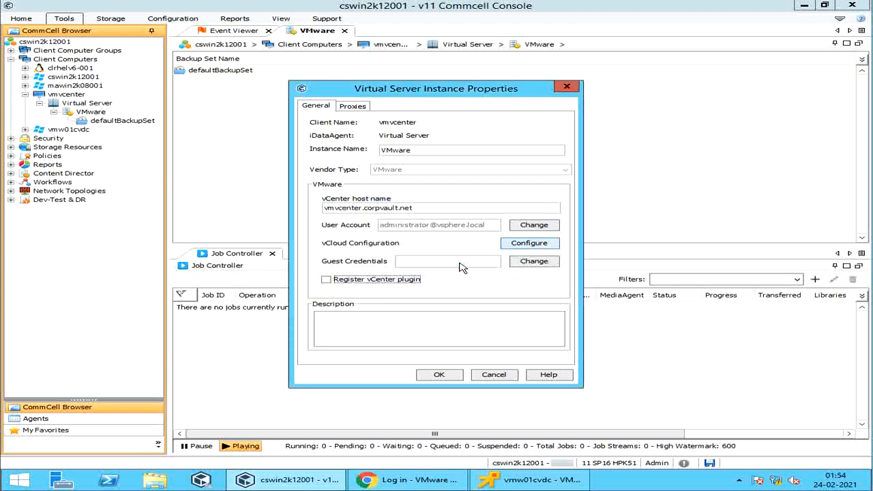
{"action": "left_click", "coordinate": [416, 282]}
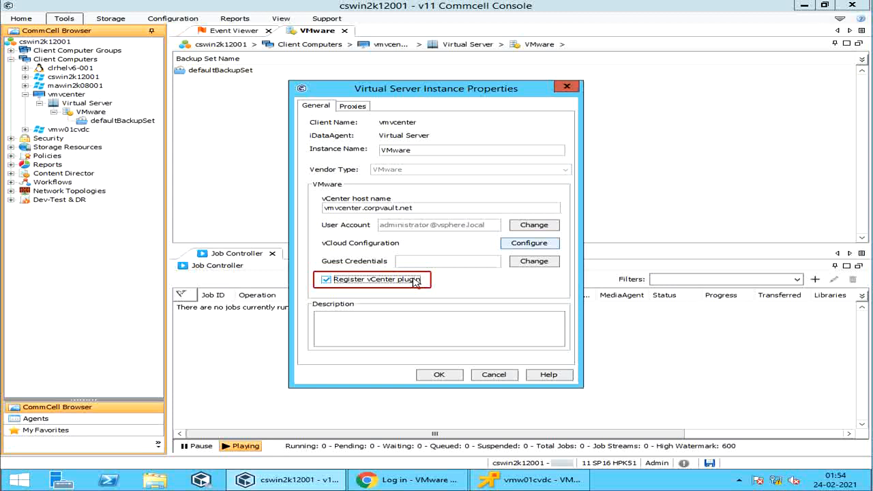
{"action": "left_click", "coordinate": [416, 281]}
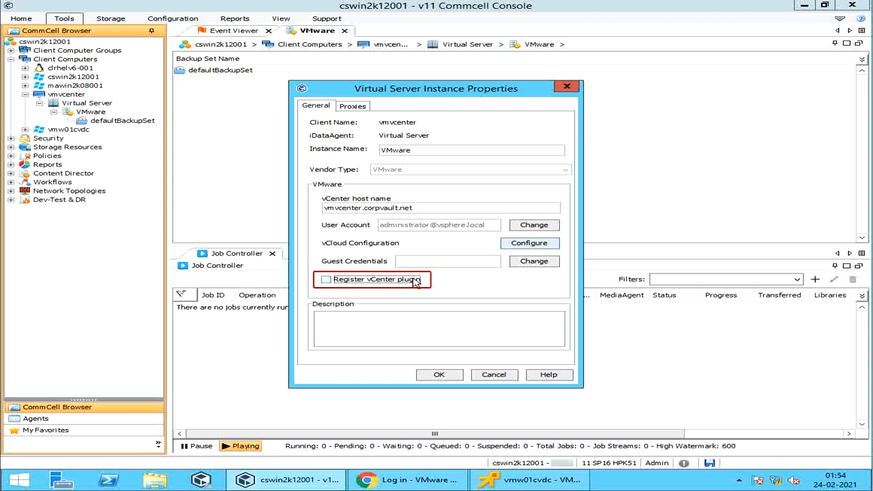
Review the Proxies tab's proxy client list and File Recovery Enabler for Linux choices, changing nothing
{"action": "left_click", "coordinate": [361, 107]}
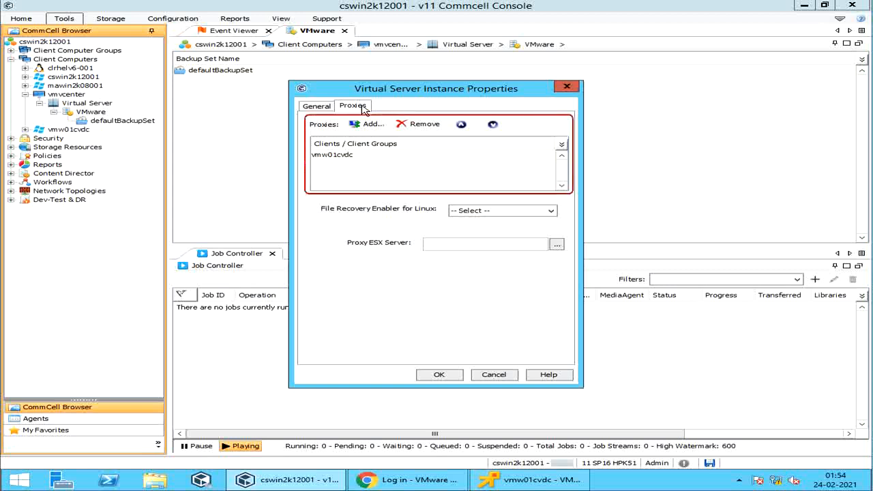
{"action": "left_click", "coordinate": [373, 126]}
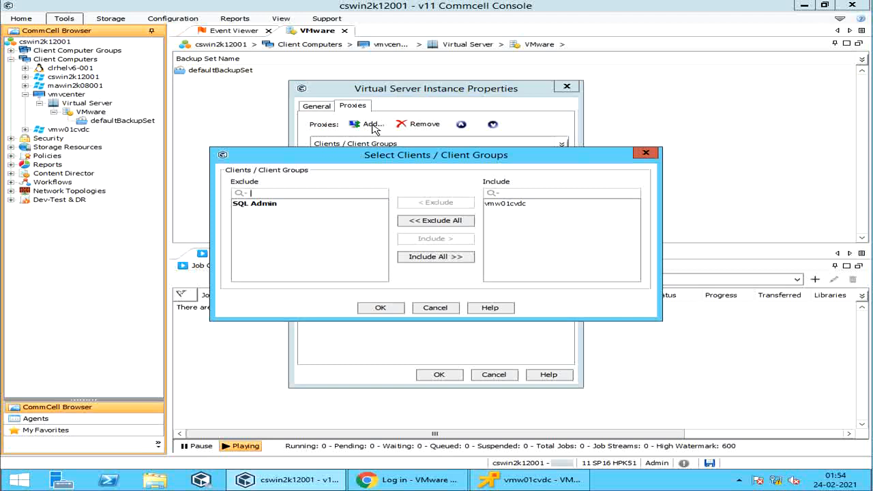
{"action": "left_click", "coordinate": [424, 307]}
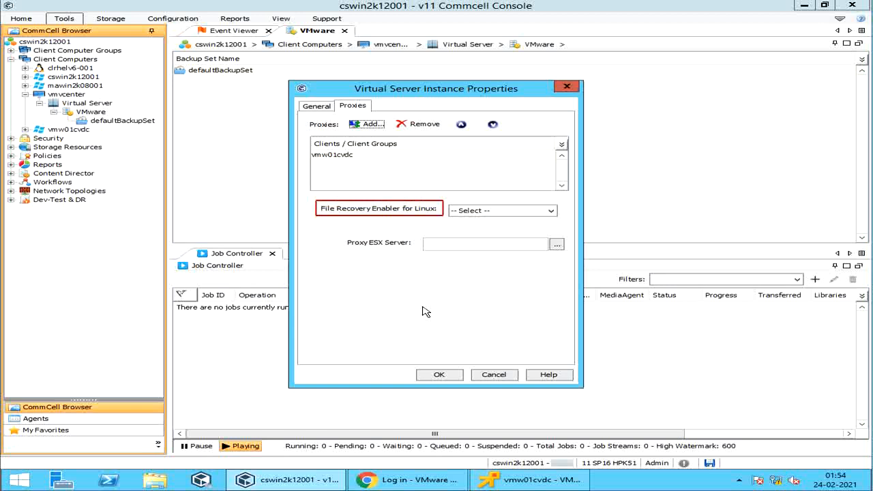
{"action": "left_click", "coordinate": [550, 211]}
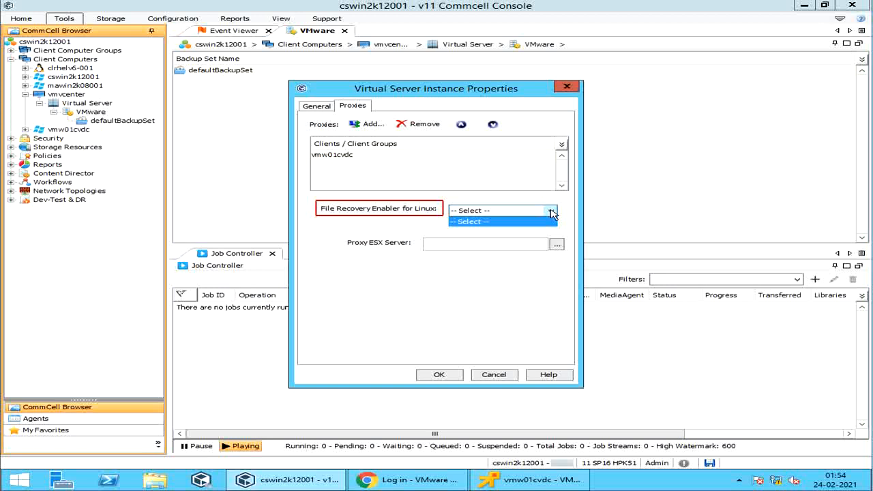
{"action": "left_click", "coordinate": [550, 211]}
Browse Proxy ESX Server hosts under CorpVaultDC without choosing, then close instance properties unsaved
{"action": "left_click", "coordinate": [529, 243]}
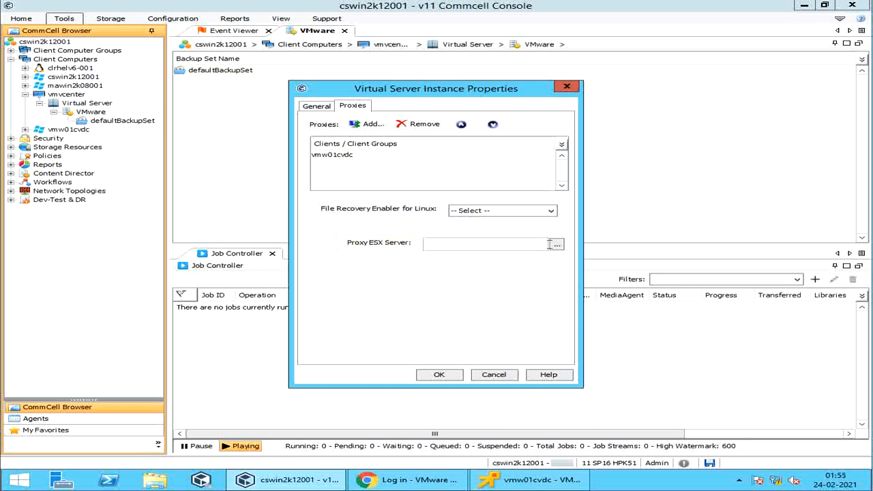
{"action": "left_click", "coordinate": [557, 244]}
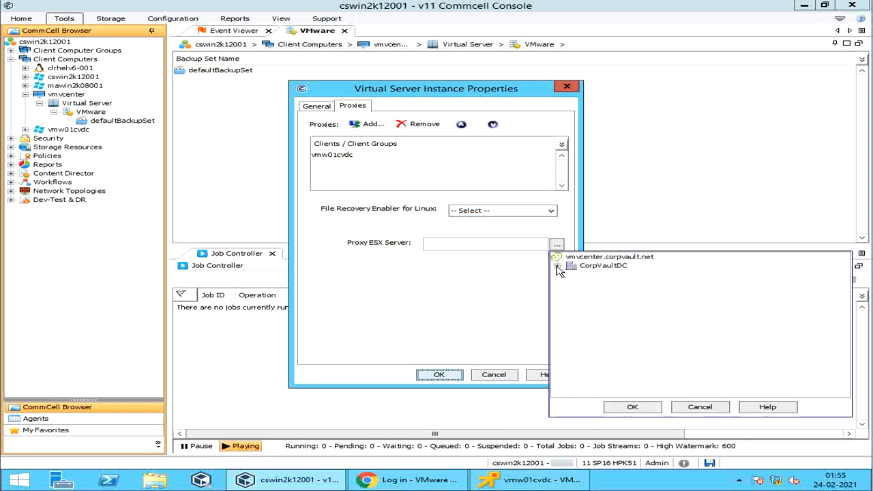
{"action": "left_click", "coordinate": [557, 267]}
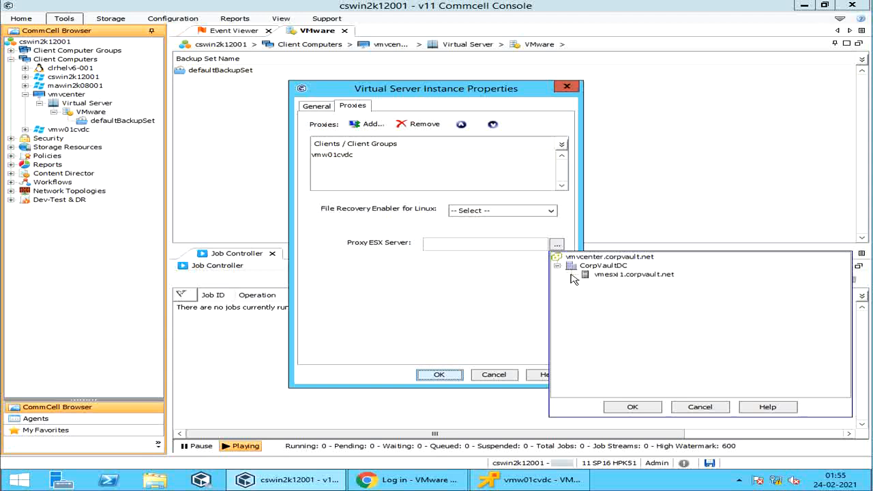
{"action": "left_click", "coordinate": [622, 275]}
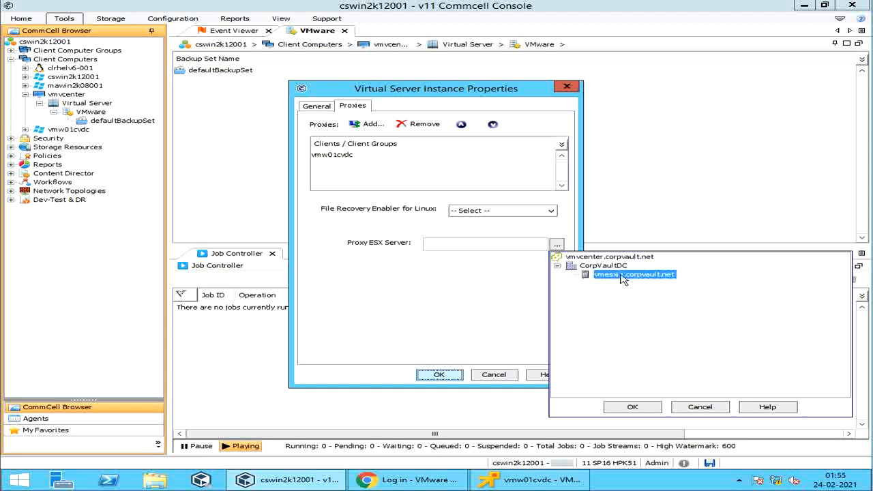
{"action": "left_click", "coordinate": [698, 408]}
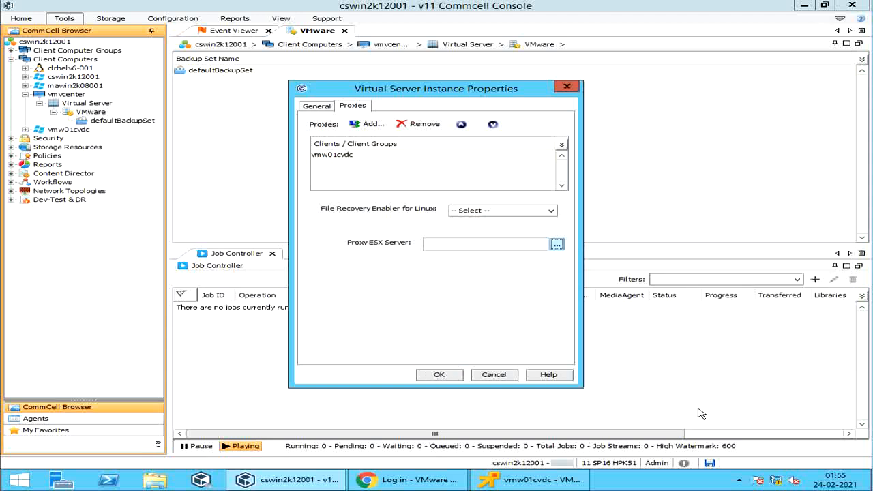
{"action": "left_click", "coordinate": [492, 376]}
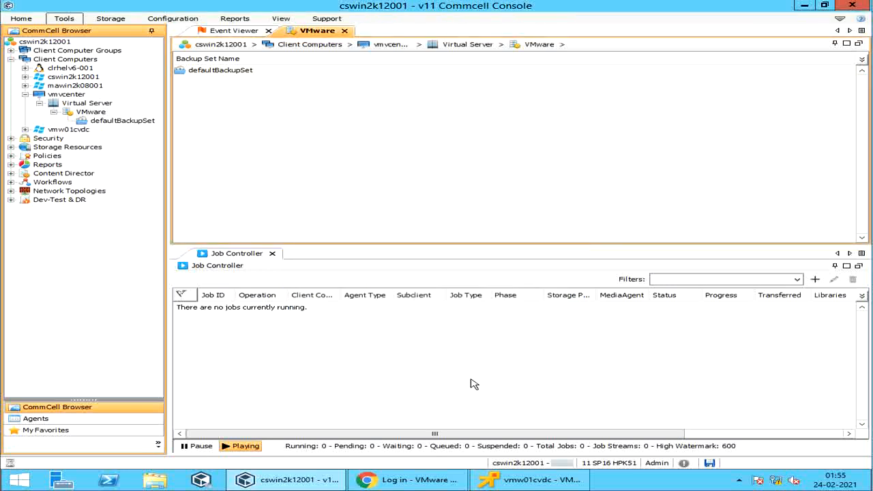
List defaultBackupSet's default subclient, then open defaultBackupSet's Properties from its context menu
{"action": "left_click", "coordinate": [133, 122]}
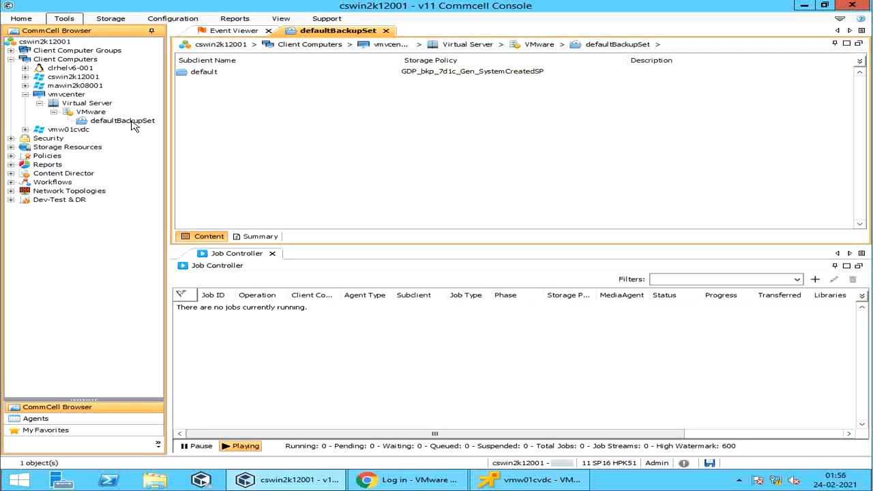
{"action": "right_click", "coordinate": [134, 125]}
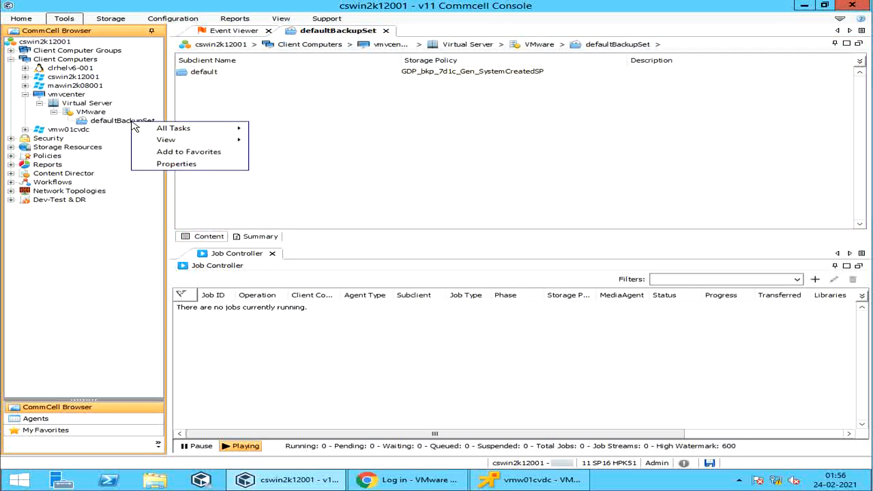
{"action": "mouse_move", "coordinate": [141, 131]}
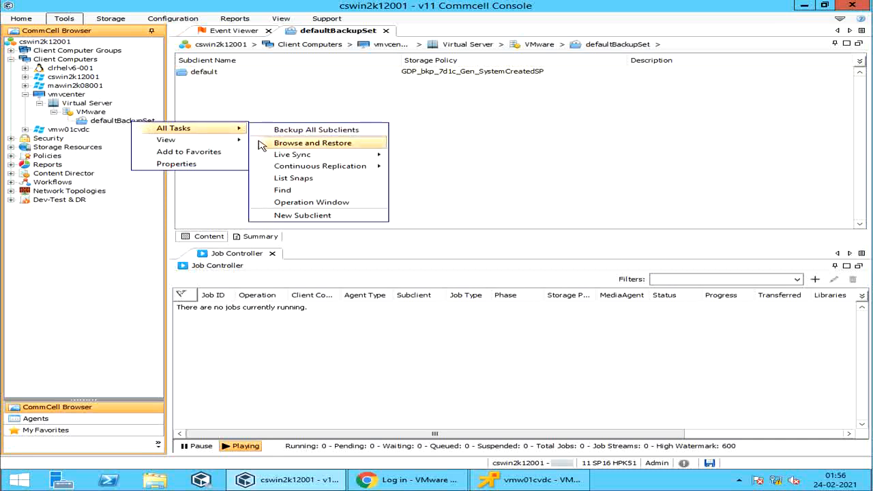
{"action": "mouse_move", "coordinate": [257, 155]}
{"action": "mouse_move", "coordinate": [259, 171]}
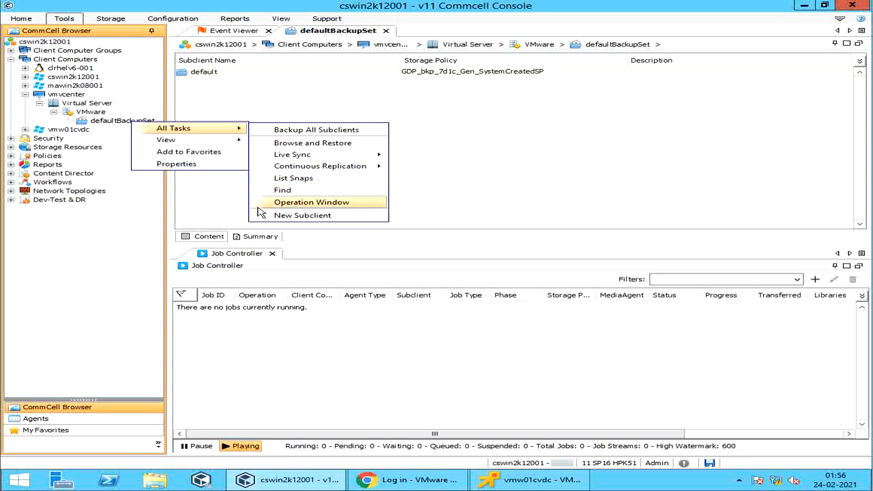
{"action": "mouse_move", "coordinate": [145, 141]}
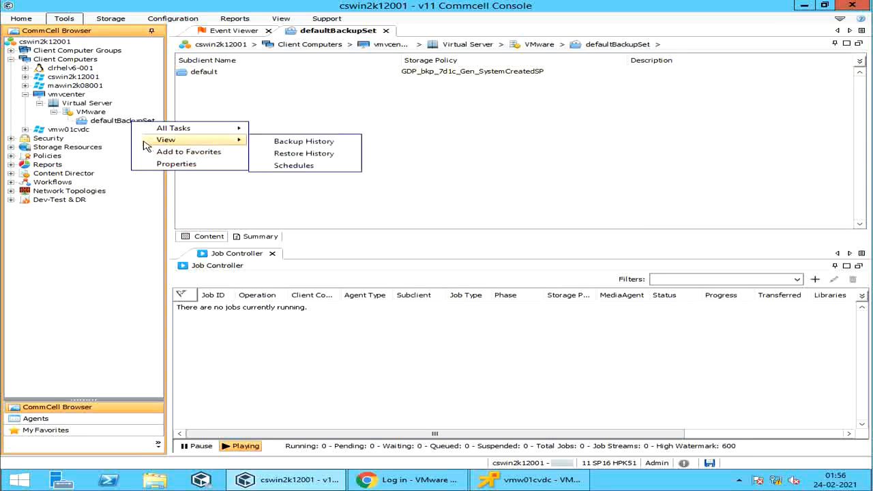
{"action": "left_click", "coordinate": [152, 165]}
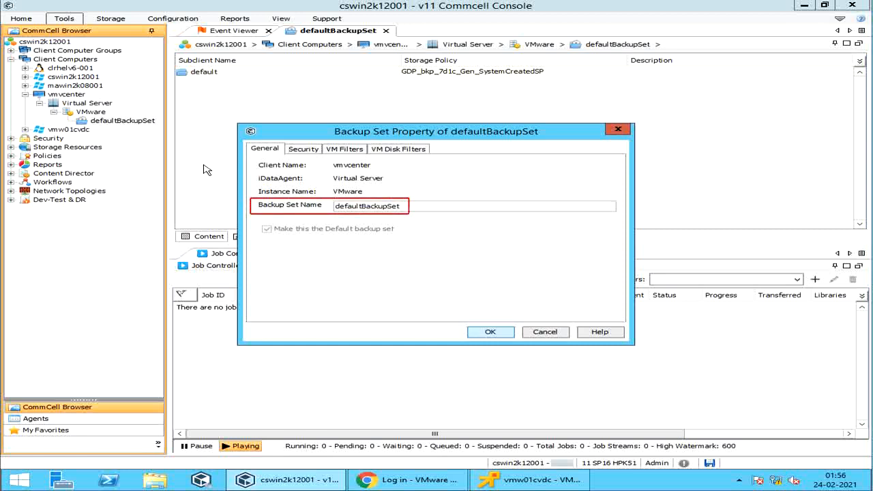
Check defaultBackupSet's Security and VM Filters tabs, then start a new VM filter rule
{"action": "left_click", "coordinate": [302, 150]}
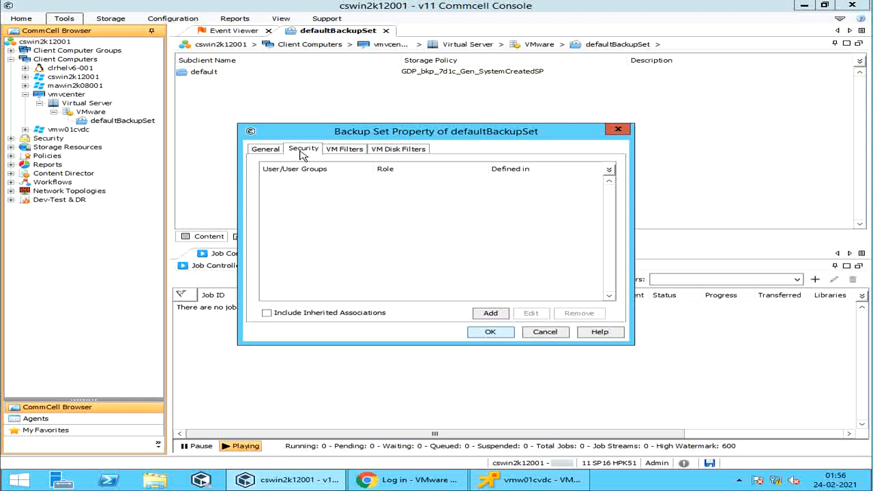
{"action": "left_click", "coordinate": [336, 152]}
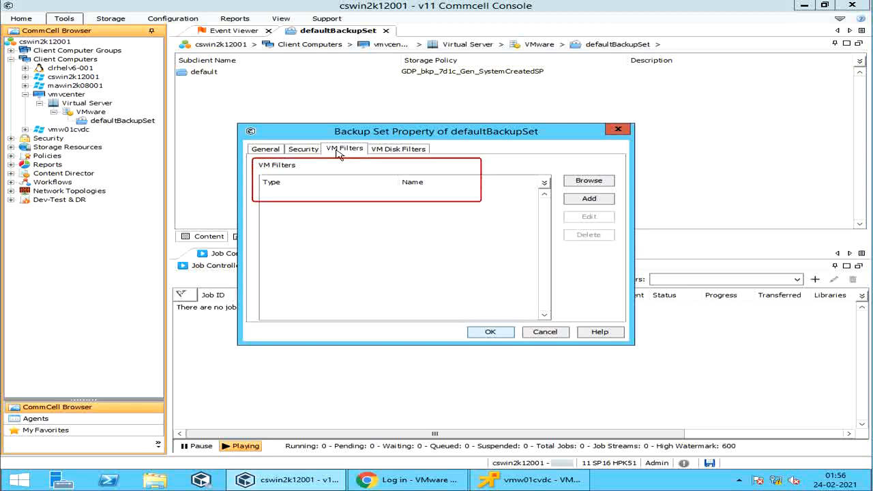
{"action": "left_click", "coordinate": [589, 200]}
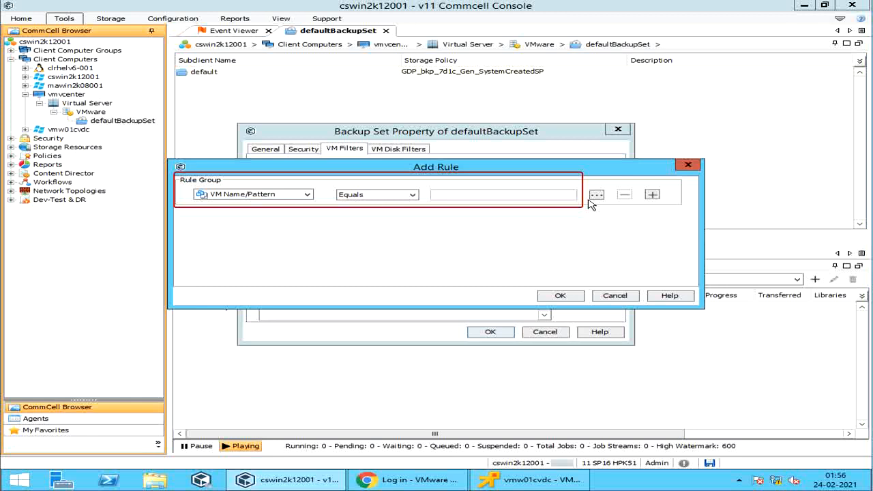
Show the Rule Group criteria list (VM Name/Pattern, Template, Host, Datastore, Guest OS)
{"action": "left_click", "coordinate": [307, 196]}
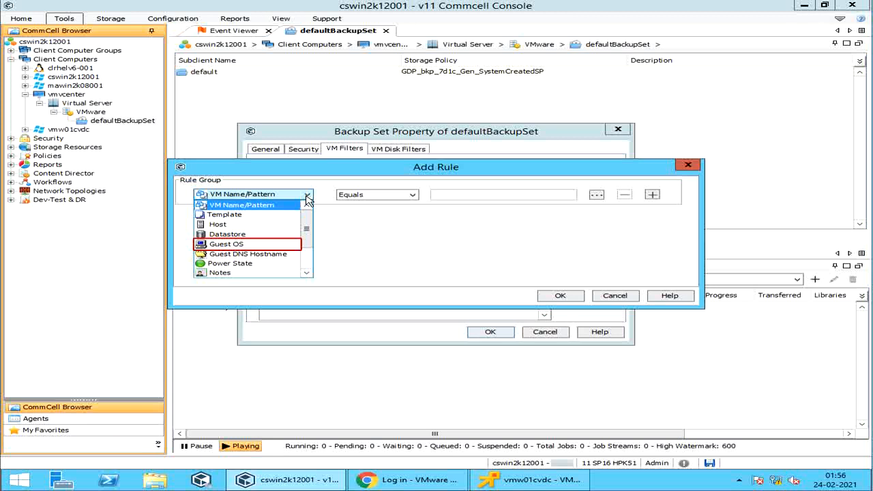
{"action": "type", "text": "Windows"}
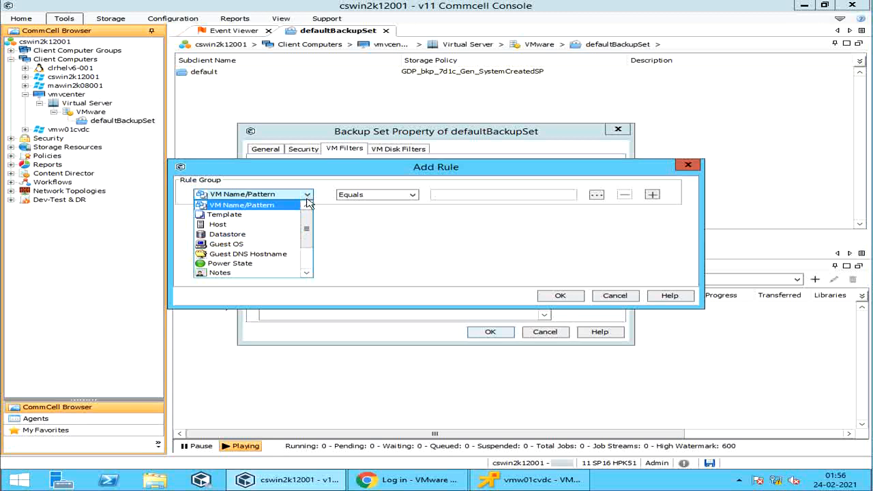
{"action": "left_click_drag", "start_coordinate": [307, 229], "coordinate": [307, 252]}
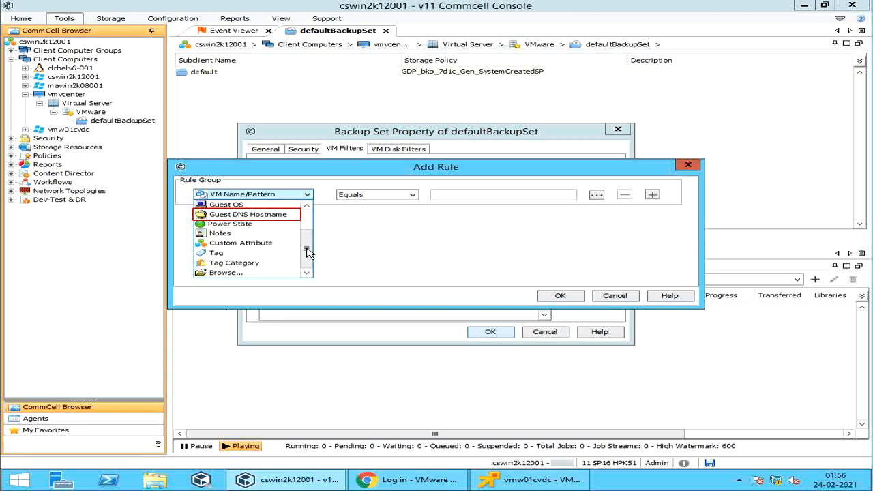
{"action": "type", "text": "corpvault.net"}
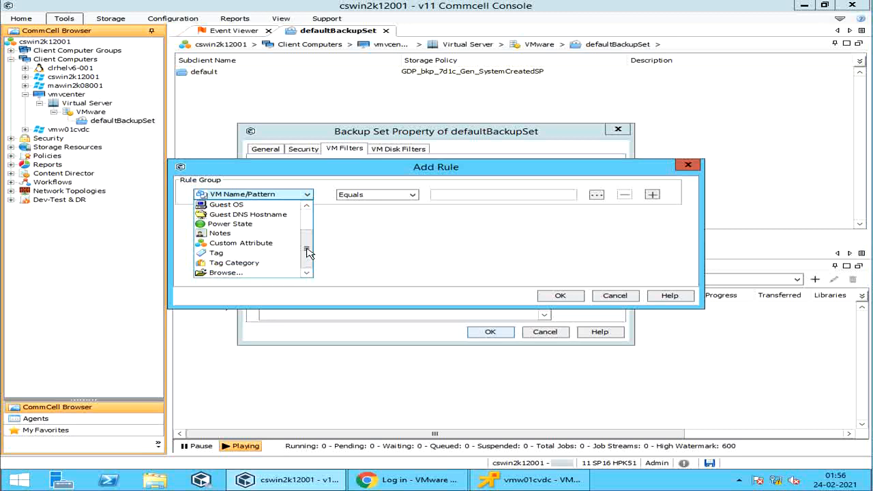
Add a VM filter rule: VM Name/Pattern Equals 'vm'
{"action": "left_click", "coordinate": [412, 195]}
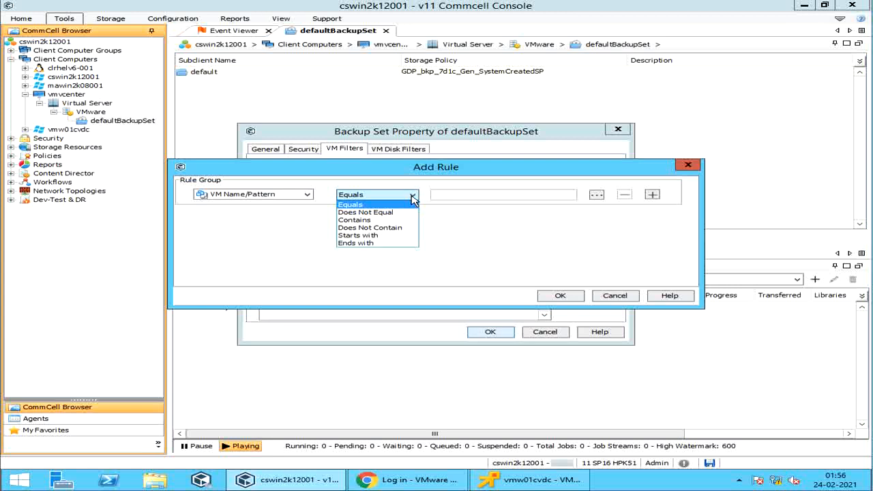
{"action": "left_click", "coordinate": [445, 194]}
{"action": "left_click", "coordinate": [445, 194]}
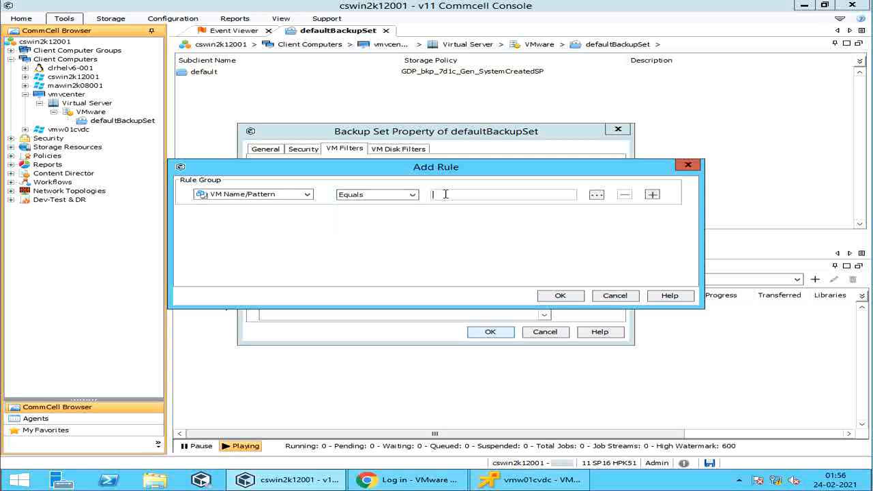
{"action": "type", "text": "vm"}
{"action": "left_click", "coordinate": [558, 296]}
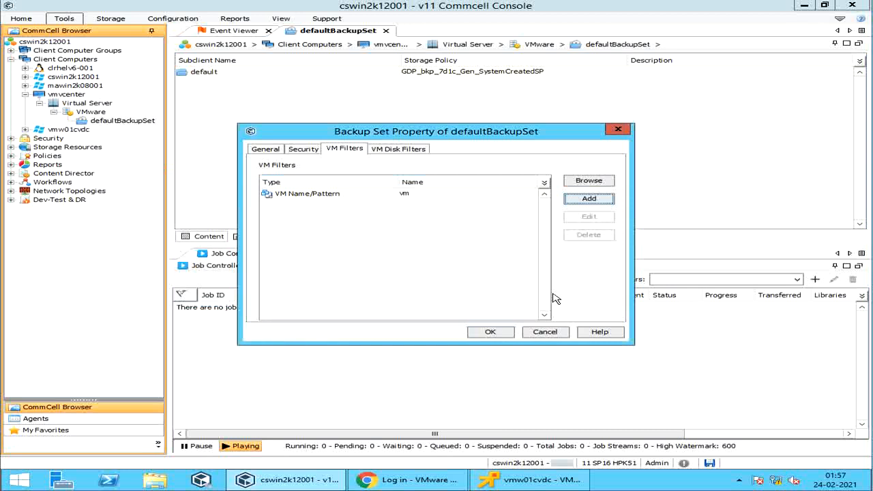
Tick vmw02cvdc under CorpVaultDC > vmesxi1.corpvault.net in Hosts and Clusters as a VM filter
{"action": "left_click", "coordinate": [606, 182]}
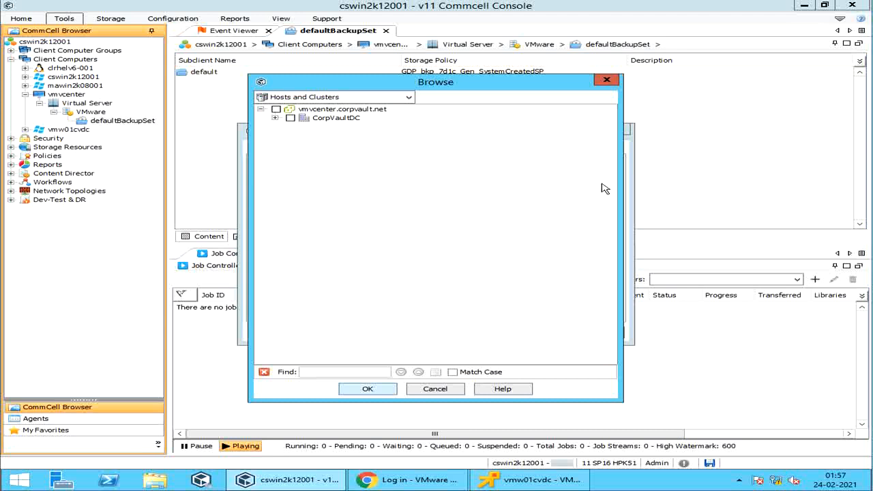
{"action": "left_click", "coordinate": [274, 118]}
{"action": "left_click", "coordinate": [289, 127]}
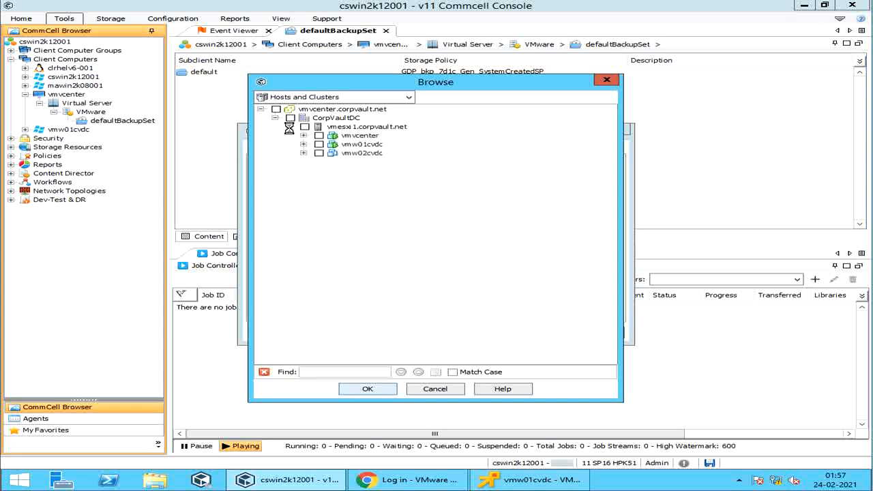
{"action": "left_click", "coordinate": [318, 153]}
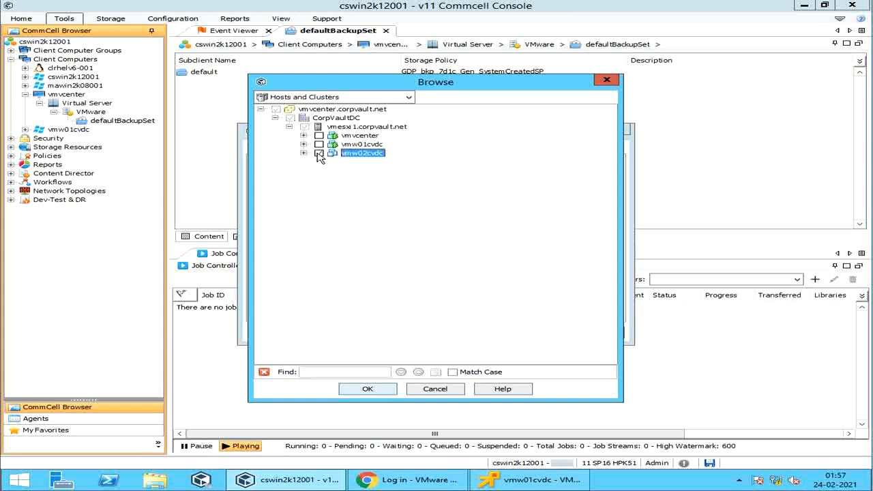
{"action": "left_click", "coordinate": [409, 99]}
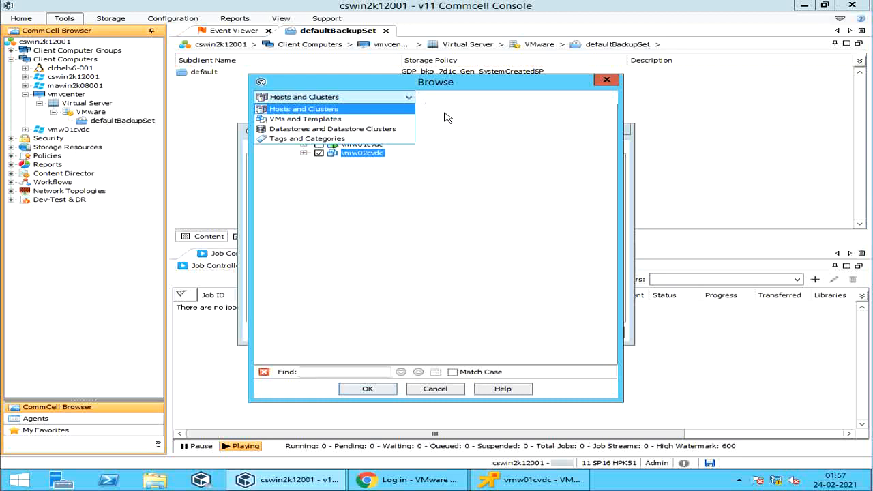
{"action": "left_click", "coordinate": [475, 133]}
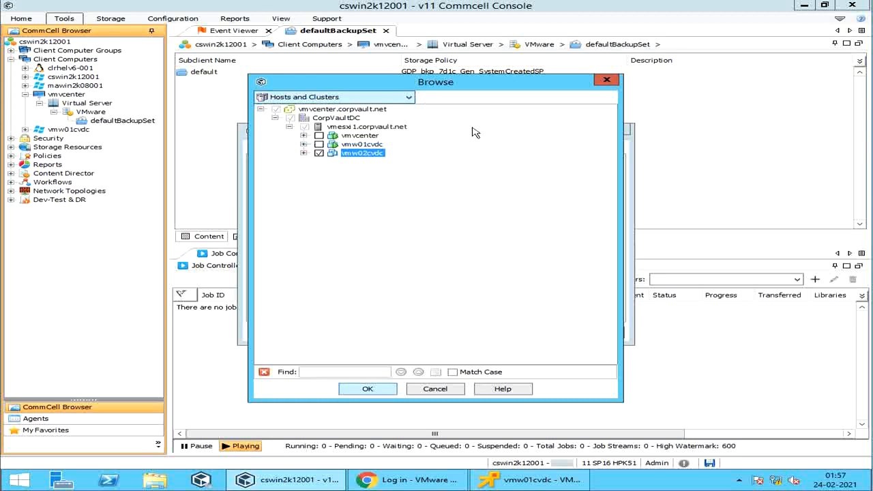
{"action": "left_click", "coordinate": [392, 388]}
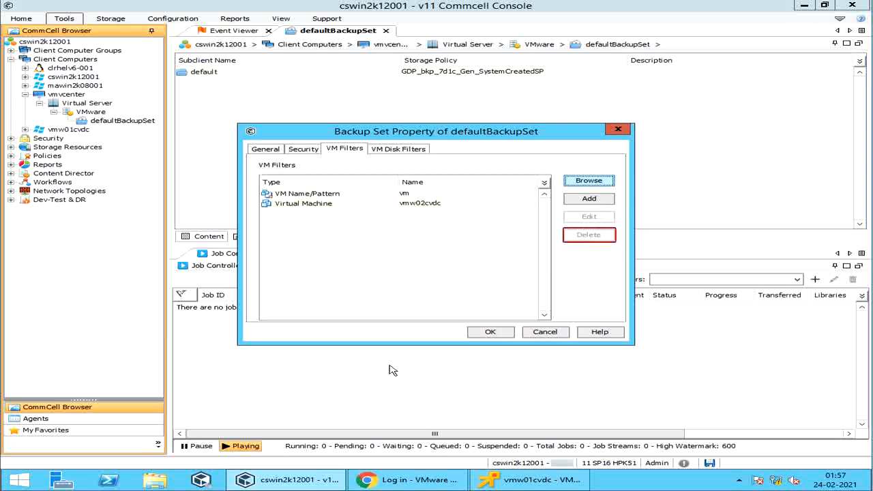
Add a VM disk filter, trying Virtual Device Node SCSI (0:0) before switching to Datastore
{"action": "left_click", "coordinate": [400, 149]}
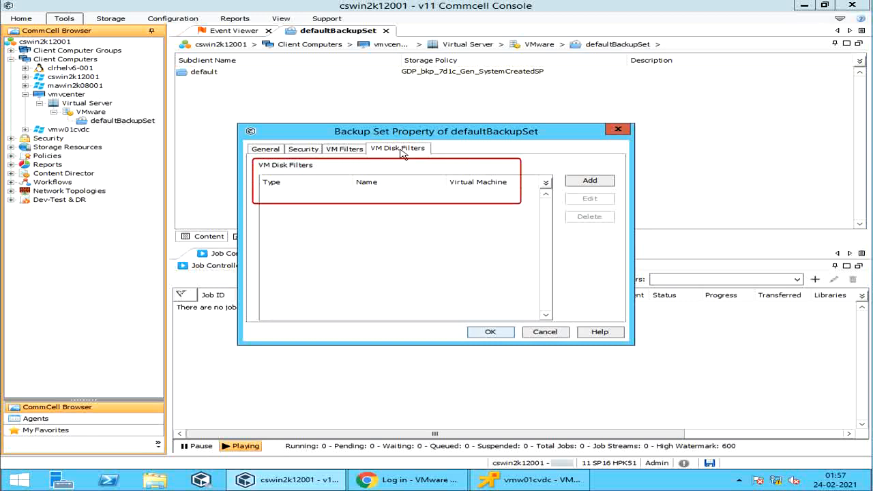
{"action": "left_click", "coordinate": [585, 181]}
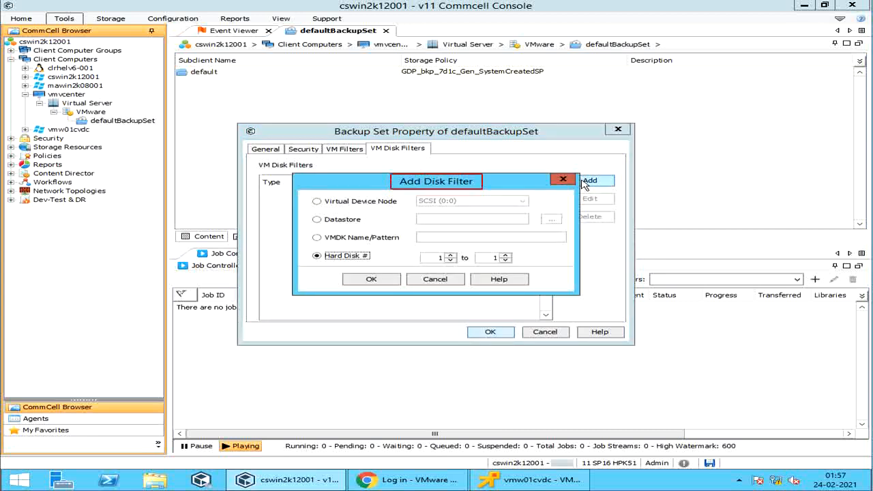
{"action": "left_click", "coordinate": [389, 204]}
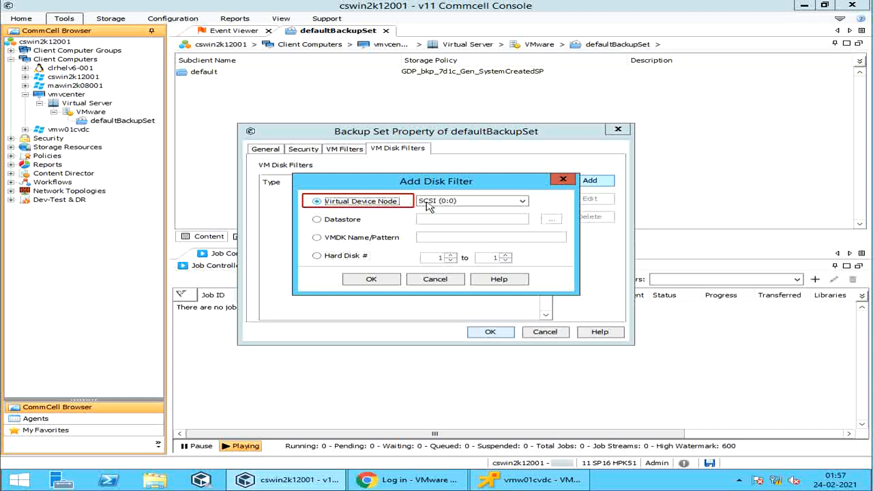
{"action": "left_click", "coordinate": [492, 201]}
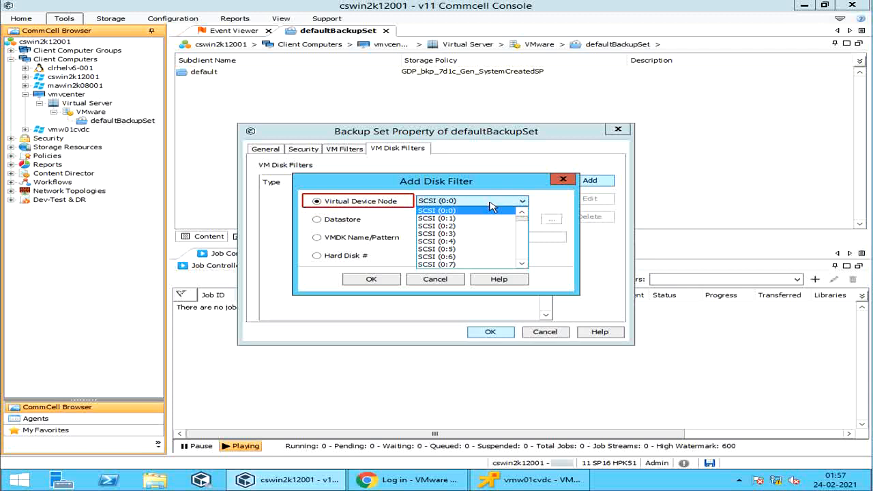
{"action": "left_click", "coordinate": [490, 203]}
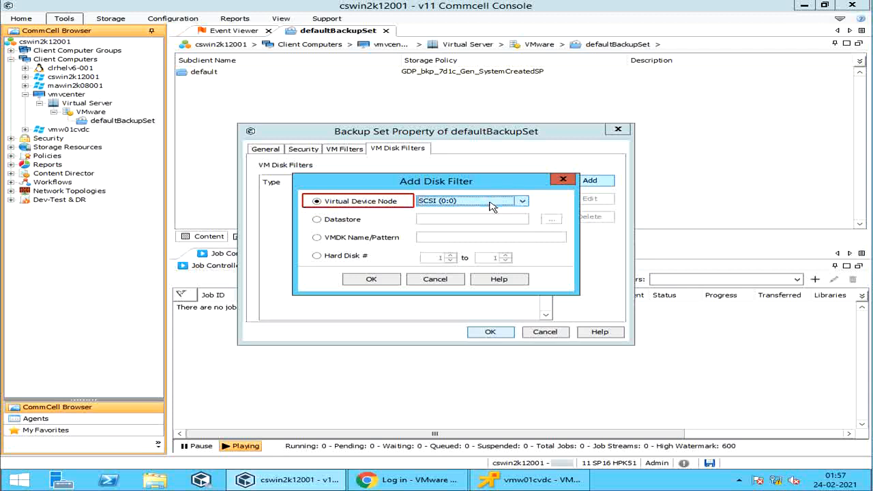
{"action": "left_click", "coordinate": [348, 221]}
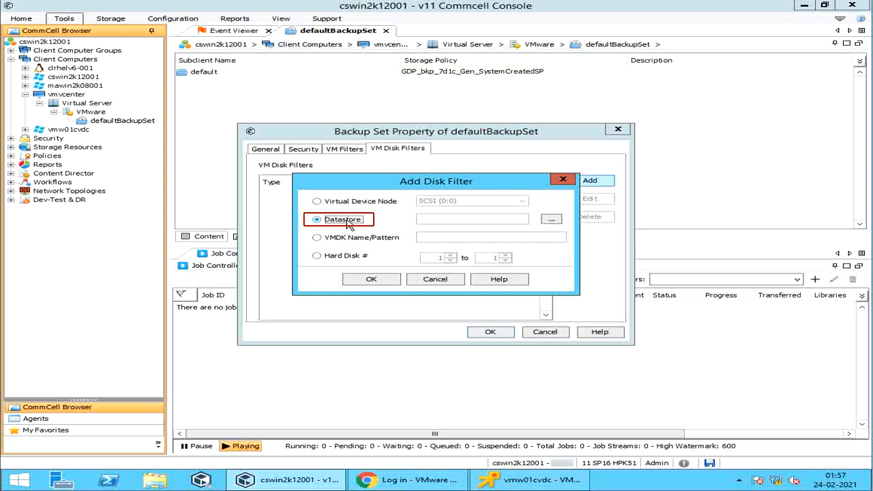
Browse CorpVaultDC's datastores to datastore1, then cancel the datastore picker
{"action": "left_click", "coordinate": [552, 220]}
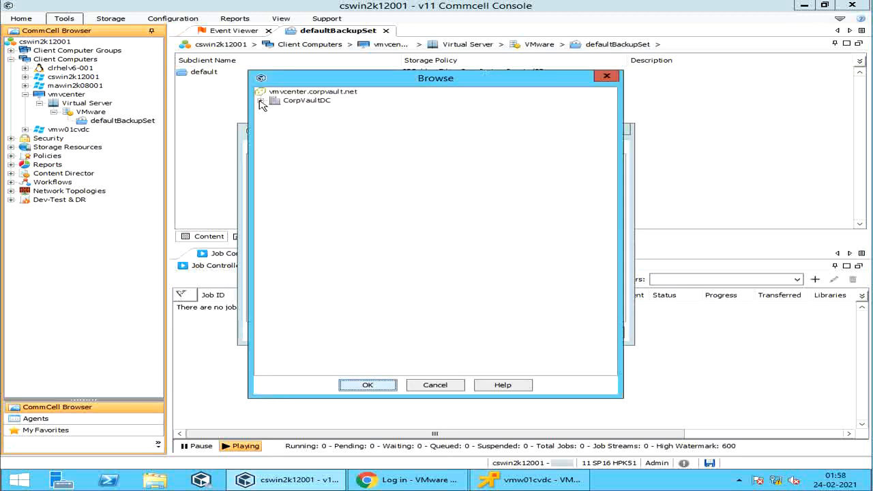
{"action": "left_click", "coordinate": [259, 101]}
{"action": "left_click", "coordinate": [300, 111]}
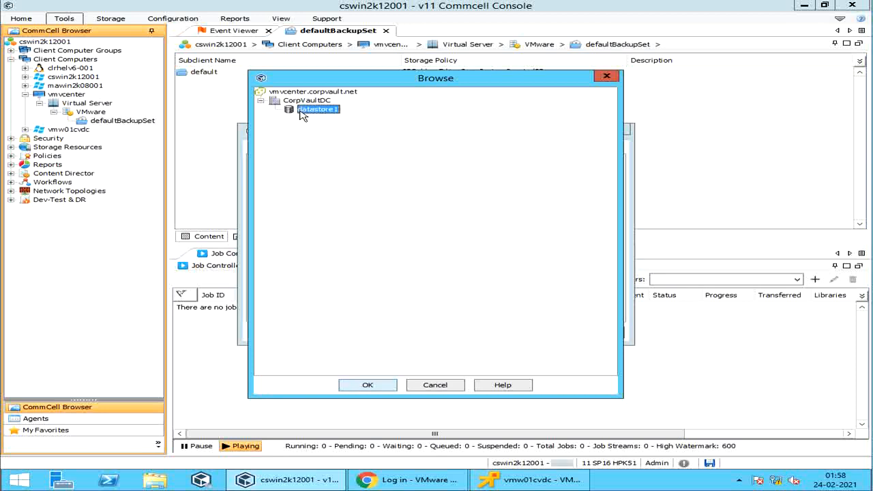
{"action": "left_click", "coordinate": [427, 386]}
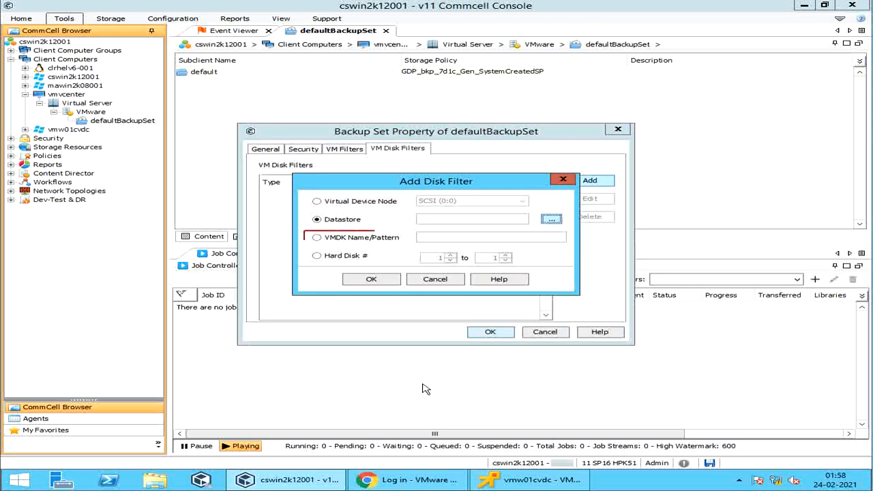
Try the VMDK Name/Pattern and Hard Disk # filter types, then cancel both dialogs unsaved
{"action": "left_click", "coordinate": [360, 240]}
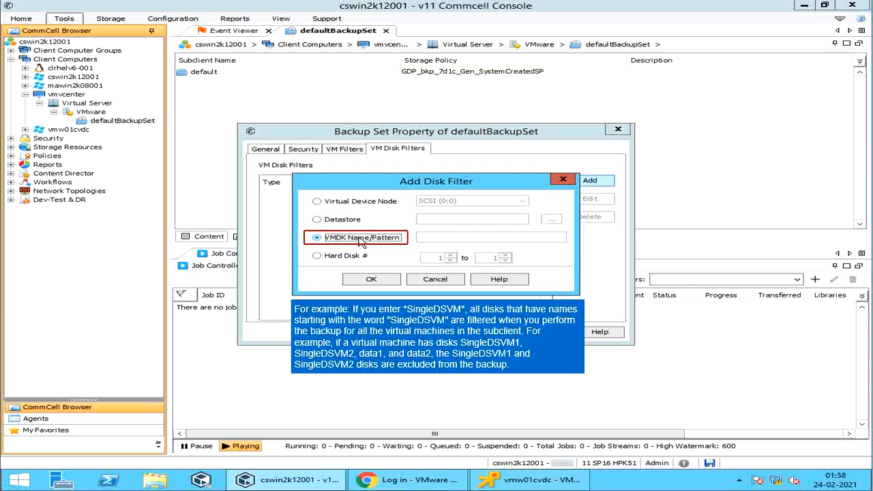
{"action": "left_click", "coordinate": [345, 256]}
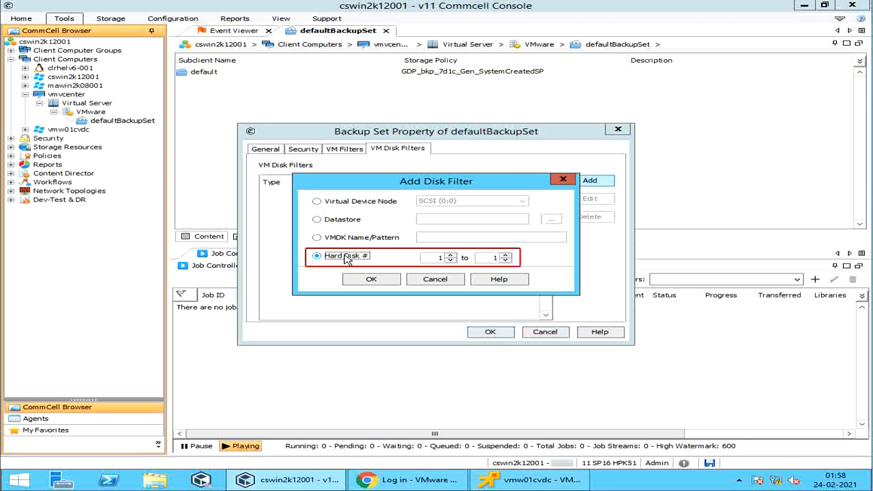
{"action": "left_click", "coordinate": [434, 280]}
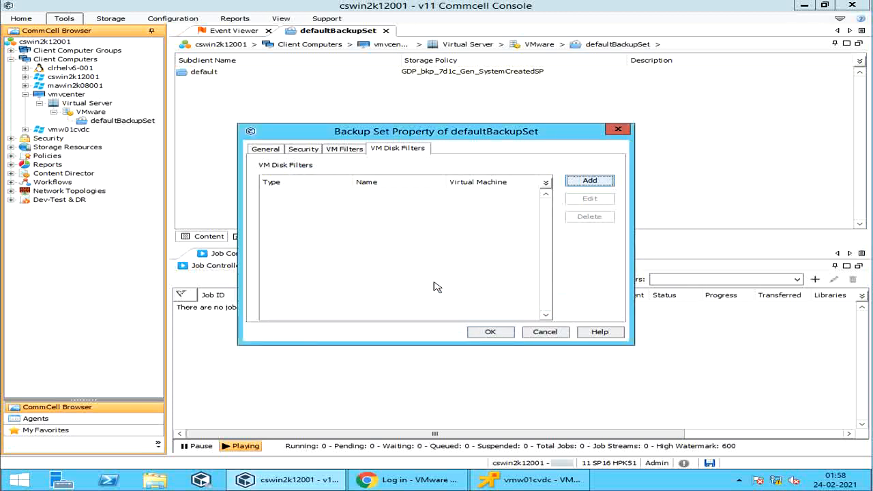
{"action": "left_click", "coordinate": [533, 333]}
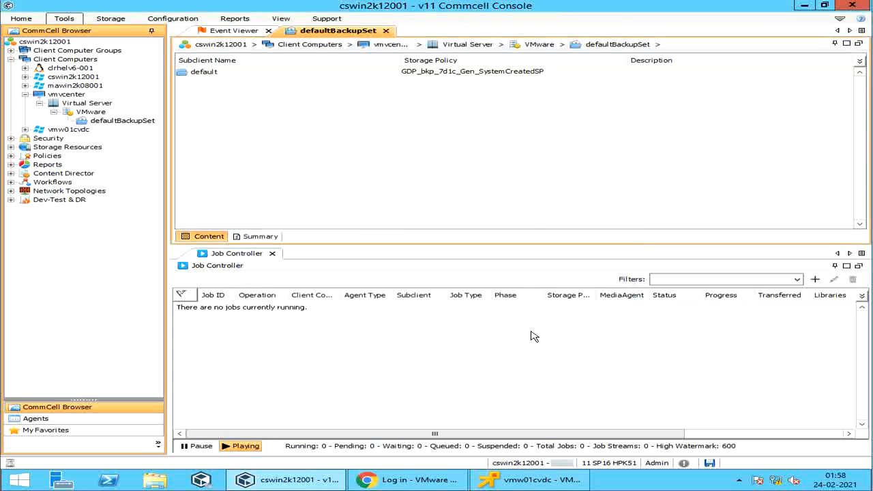